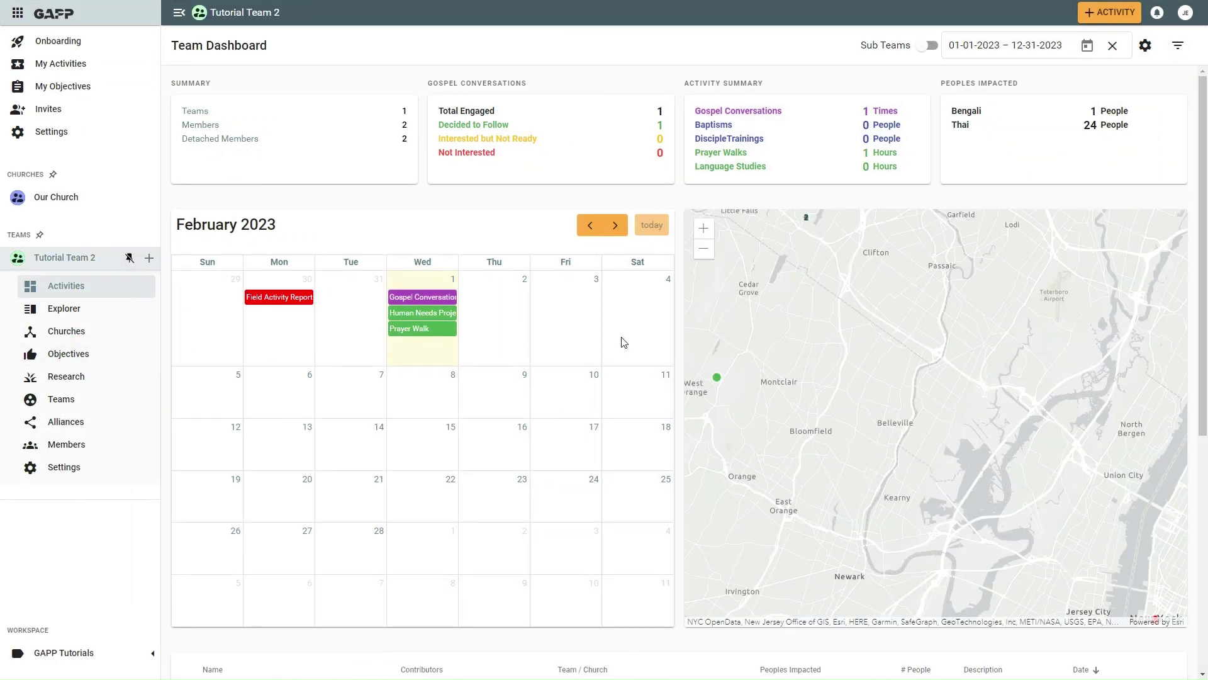
Start a new activity from the Tutorial Team 2 dashboard to list the core tasks
{"action": "left_click", "coordinate": [1108, 17]}
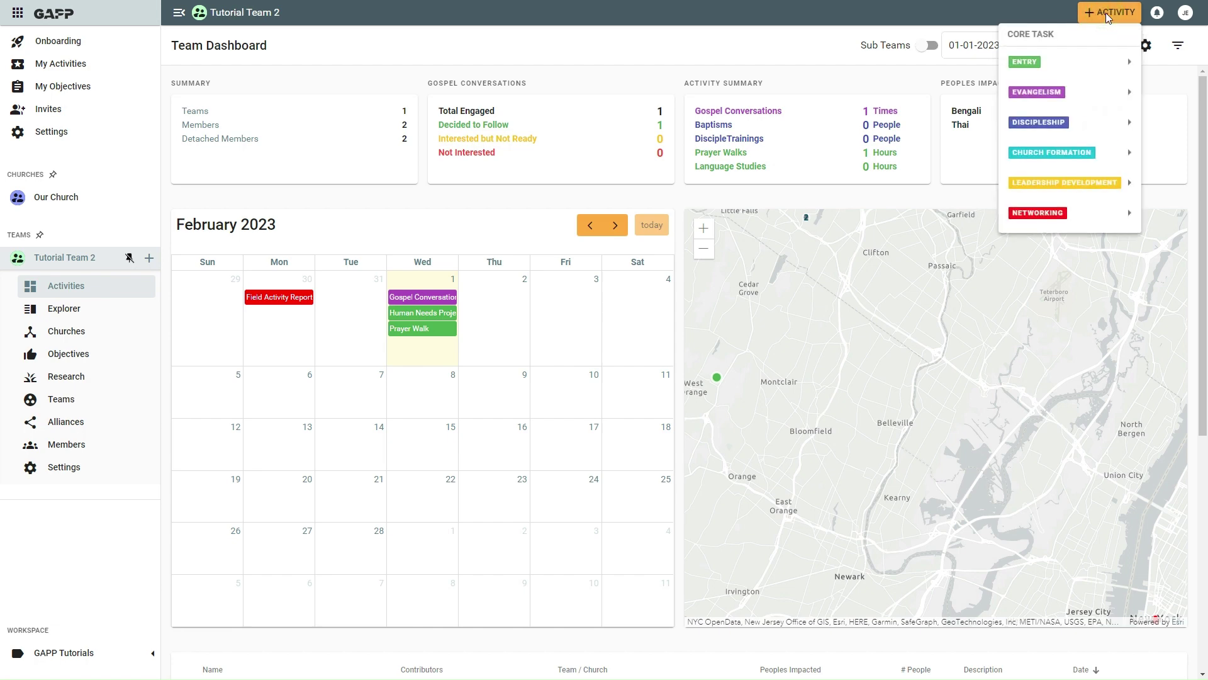
Open a new Entry > Place of Worship Survey and add a second team member as contributor
{"action": "mouse_move", "coordinate": [1068, 65]}
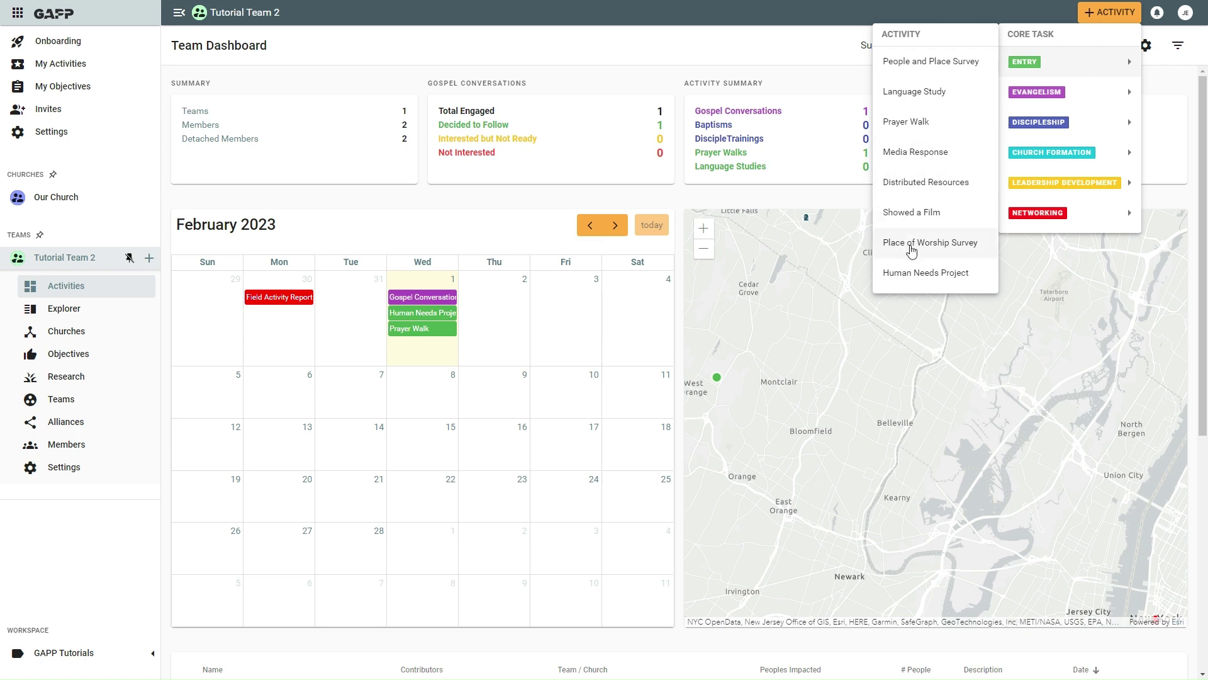
{"action": "left_click", "coordinate": [910, 244]}
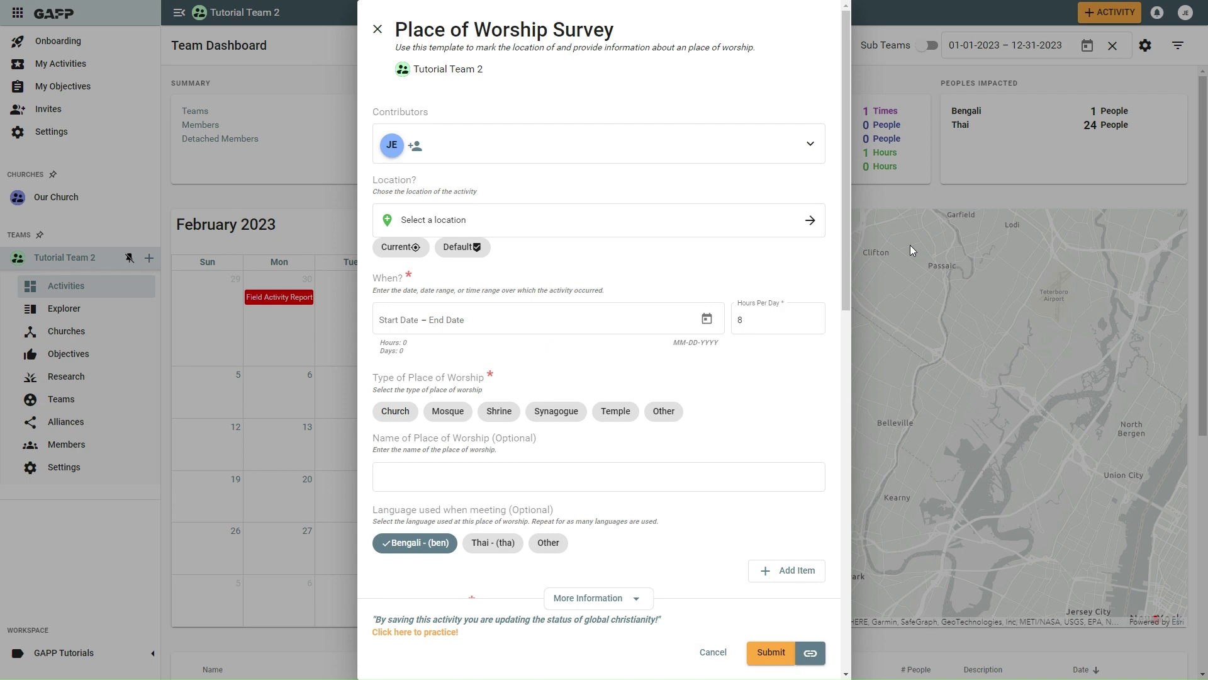
{"action": "left_click", "coordinate": [416, 146]}
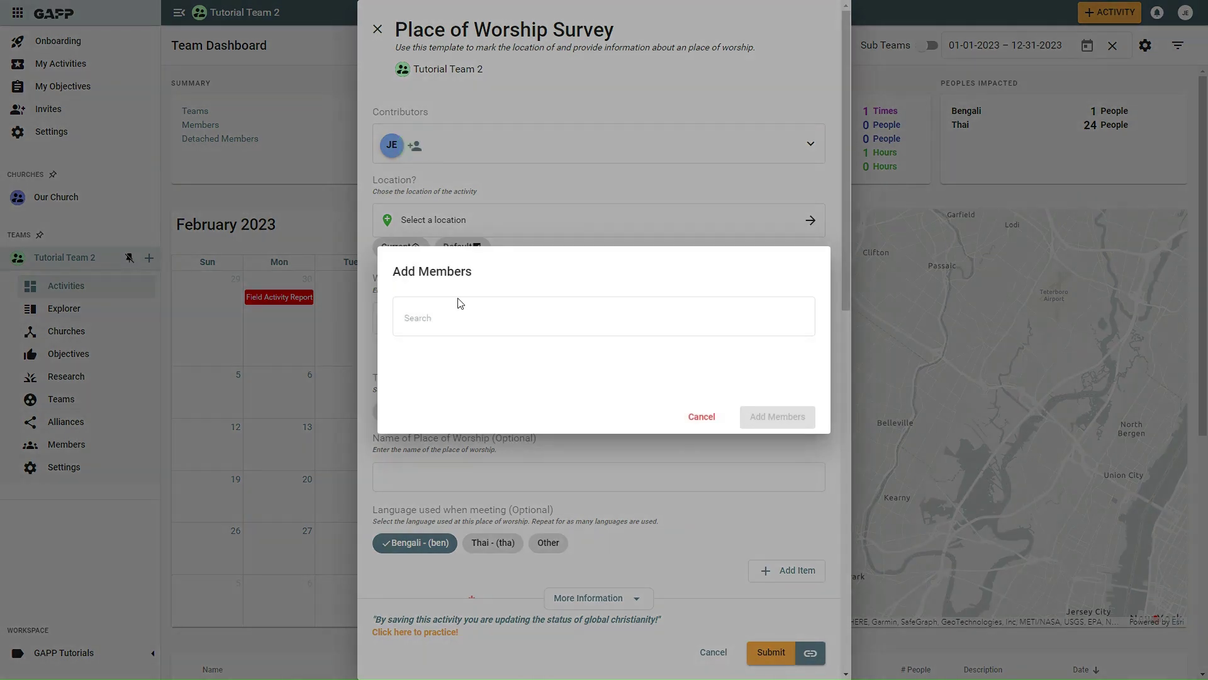
{"action": "left_click", "coordinate": [482, 321]}
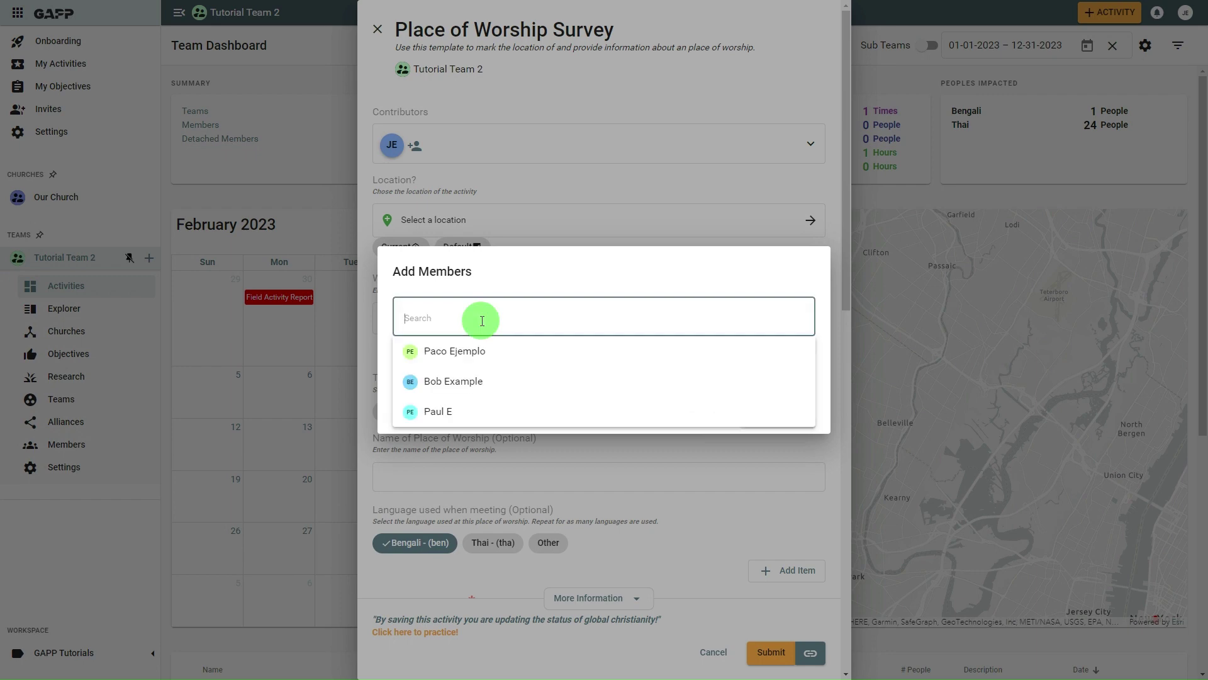
{"action": "left_click", "coordinate": [464, 352]}
{"action": "left_click", "coordinate": [762, 425]}
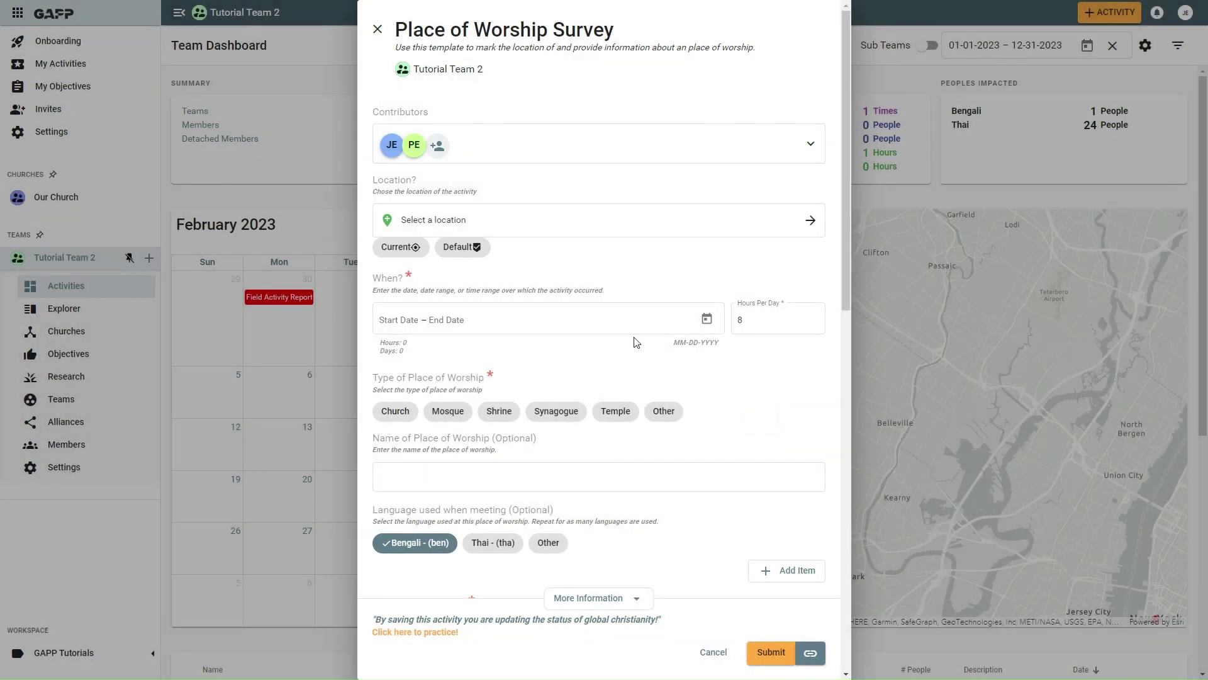
Set the survey location to a map point in Fresh Meadows, New York
{"action": "left_click", "coordinate": [464, 248]}
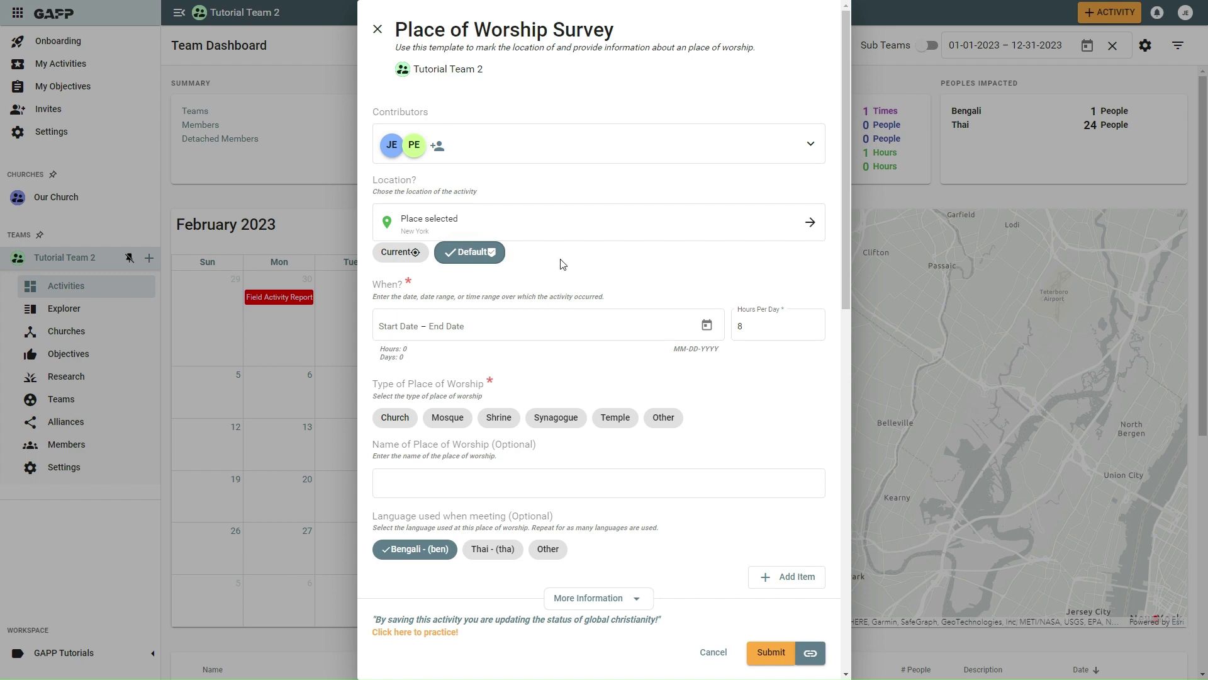
{"action": "left_click", "coordinate": [573, 222]}
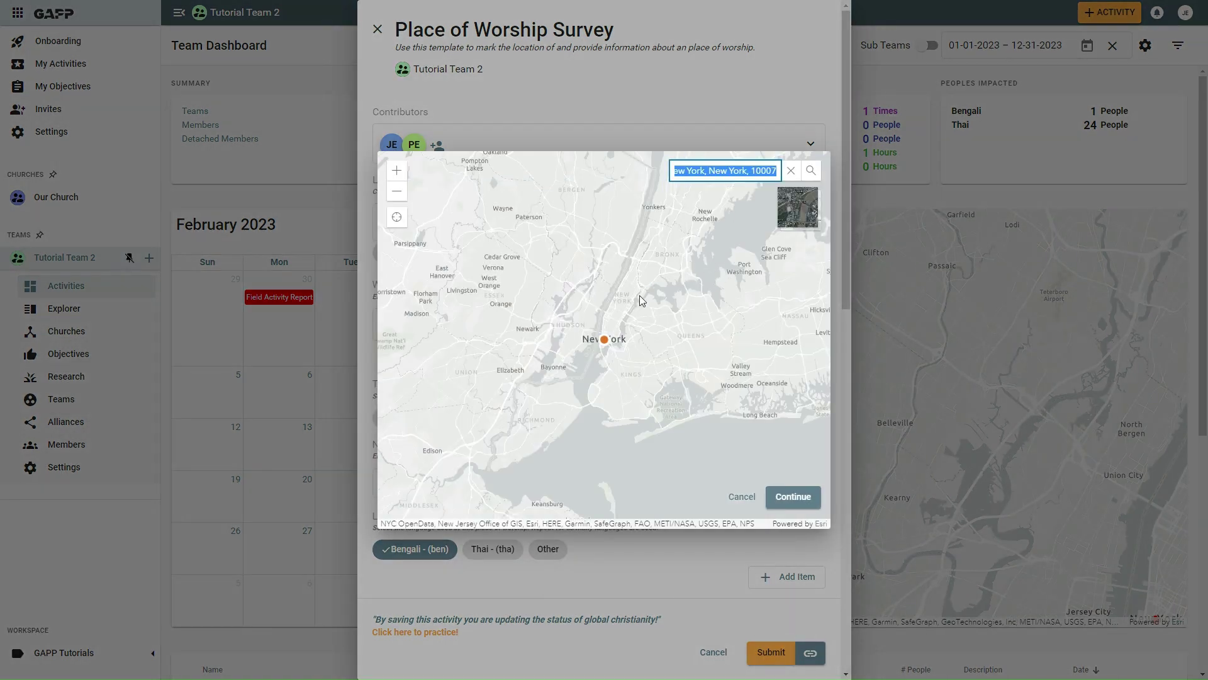
{"action": "left_click_drag", "start_coordinate": [661, 327], "coordinate": [528, 291]}
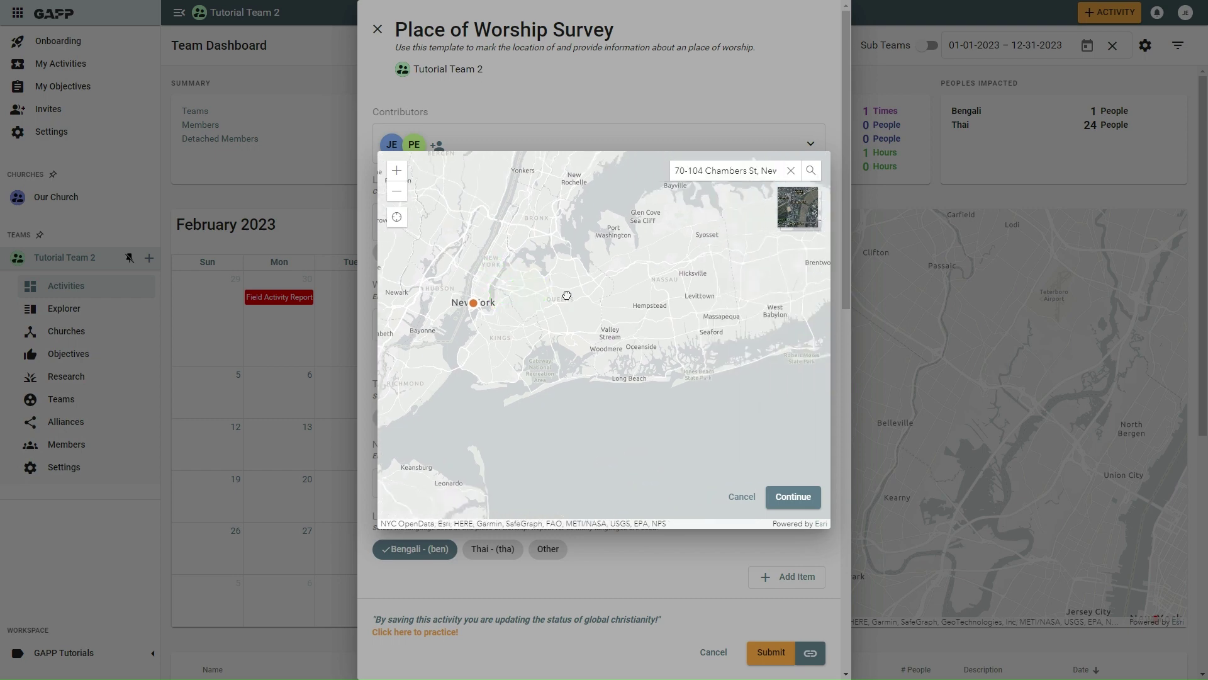
{"action": "scroll", "coordinate": [567, 295], "scroll_direction": "up", "scroll_amount": 5}
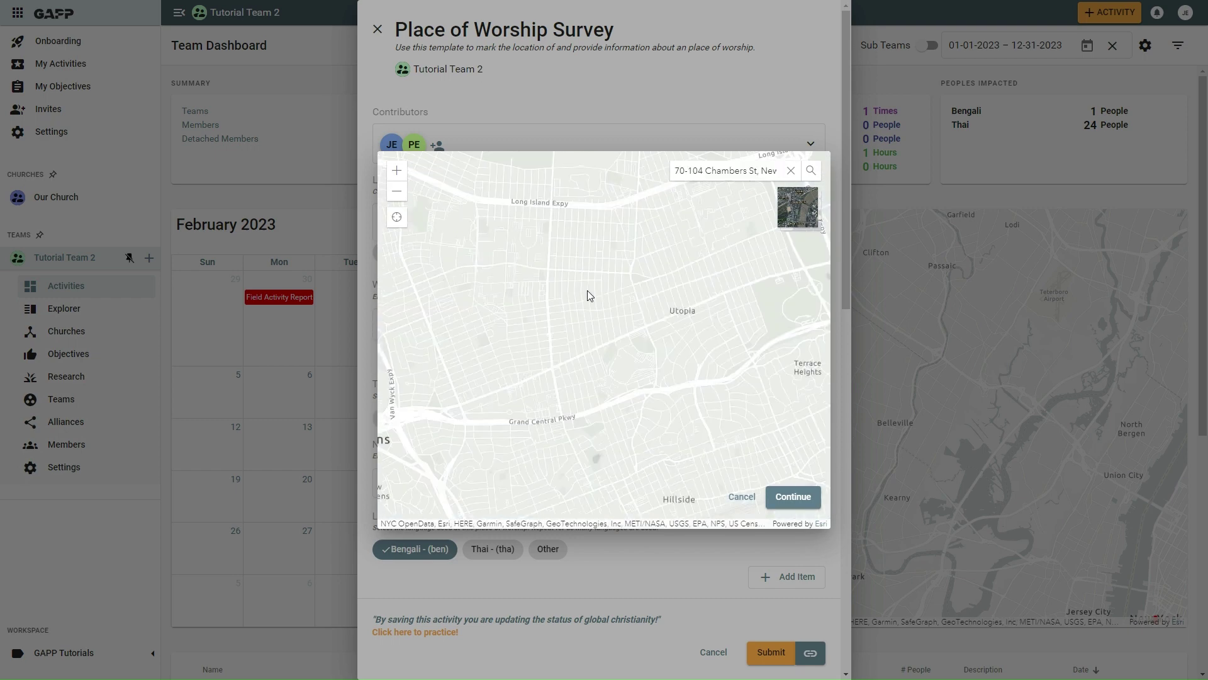
{"action": "left_click", "coordinate": [587, 290]}
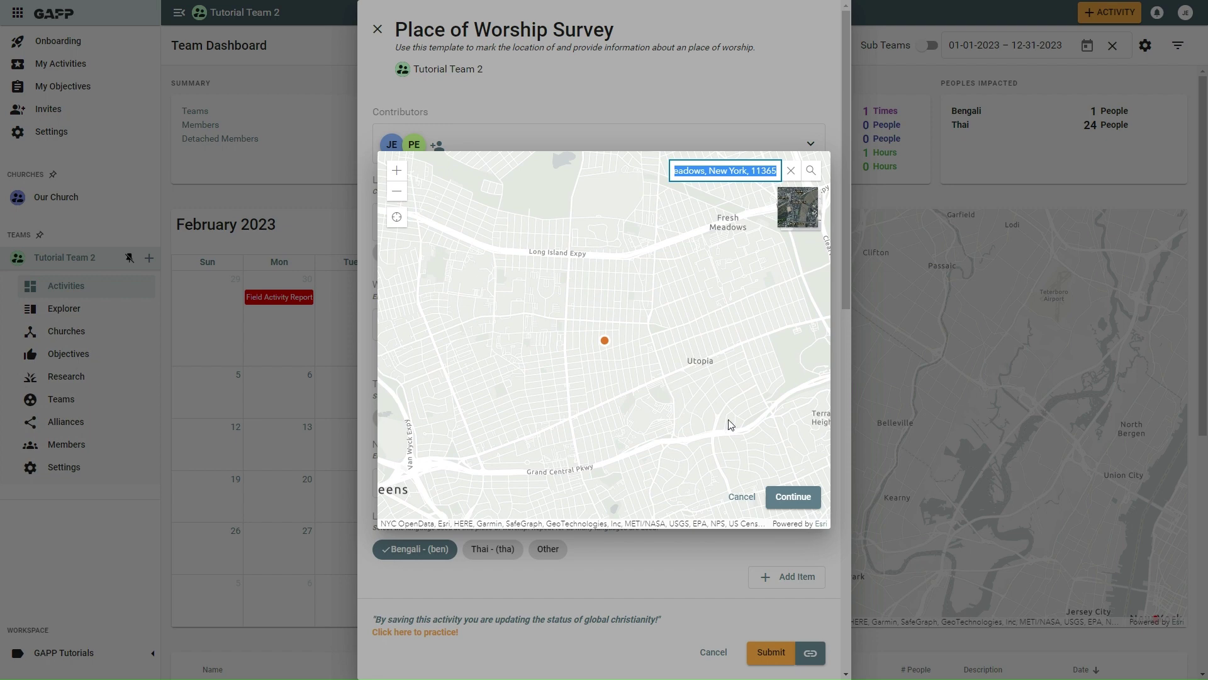
{"action": "left_click", "coordinate": [789, 496]}
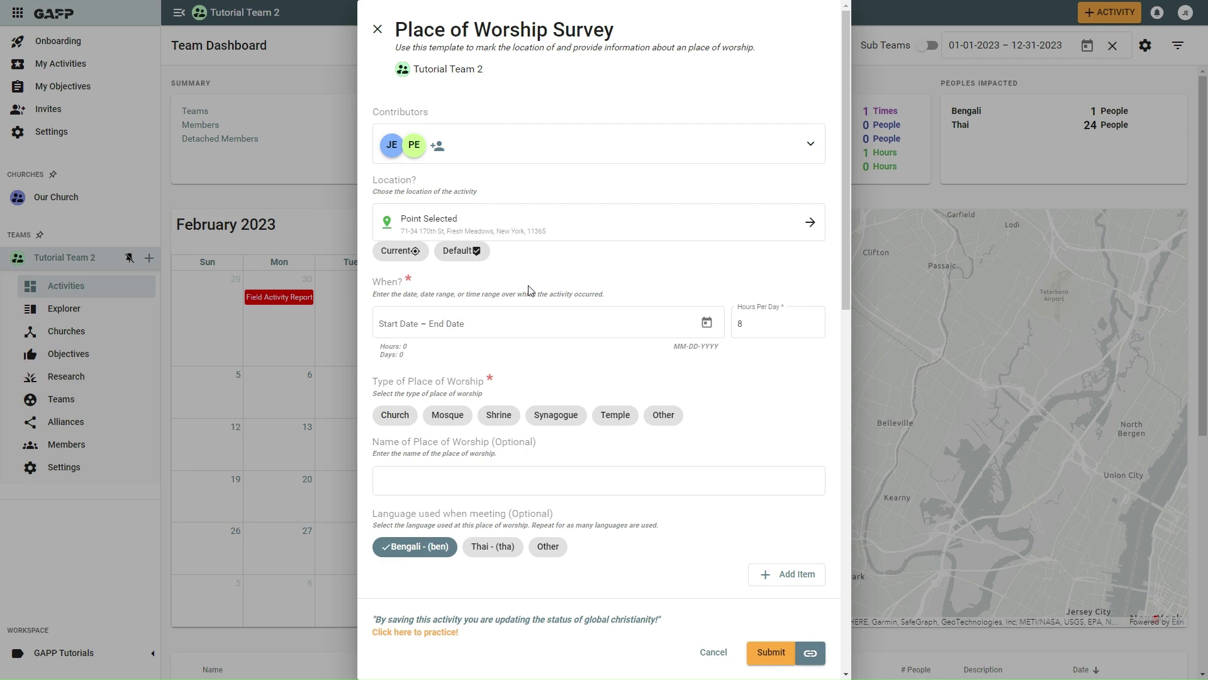
Set the activity date range to February 1, 2023 only (02-01-2023 – 02-01-2023)
{"action": "left_click", "coordinate": [497, 325]}
{"action": "left_click", "coordinate": [465, 416]}
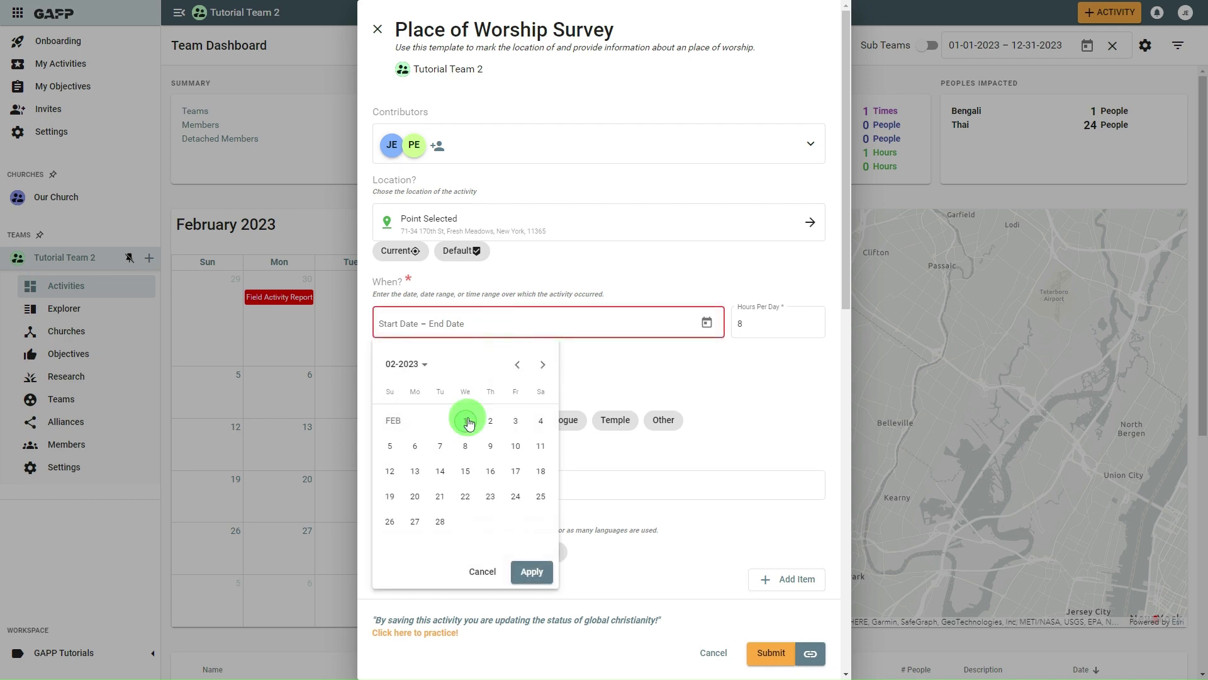
{"action": "left_click", "coordinate": [531, 572]}
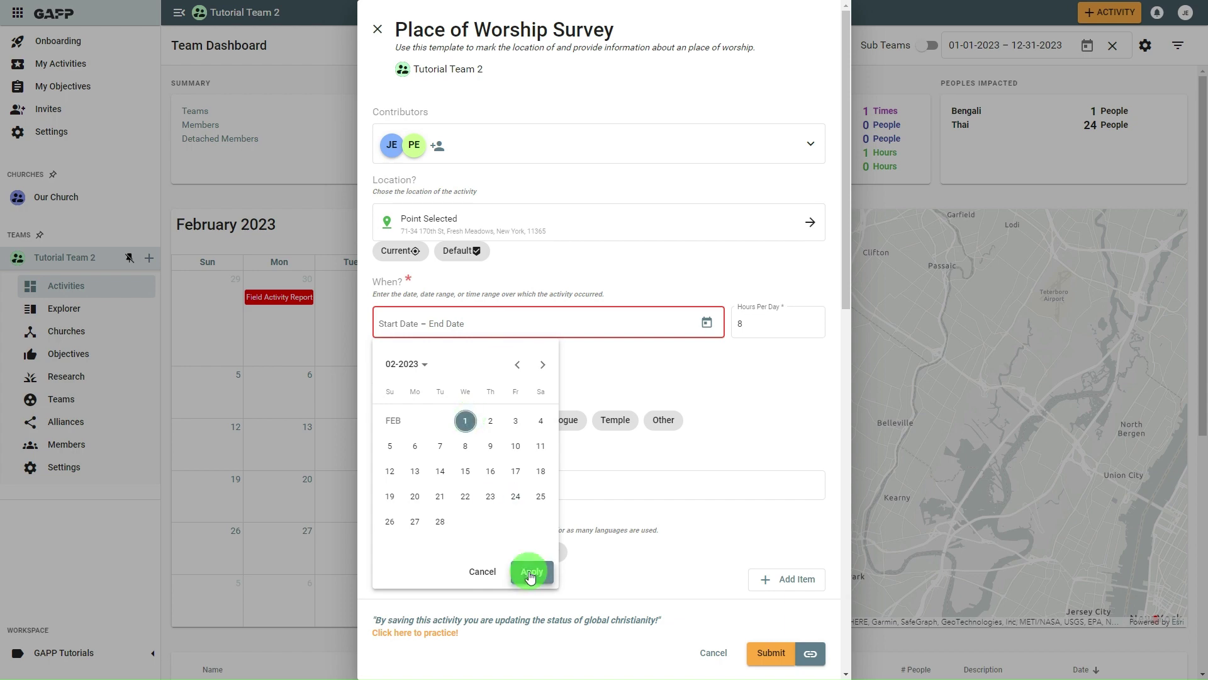
{"action": "scroll", "coordinate": [738, 143], "scroll_direction": "down", "scroll_amount": 4}
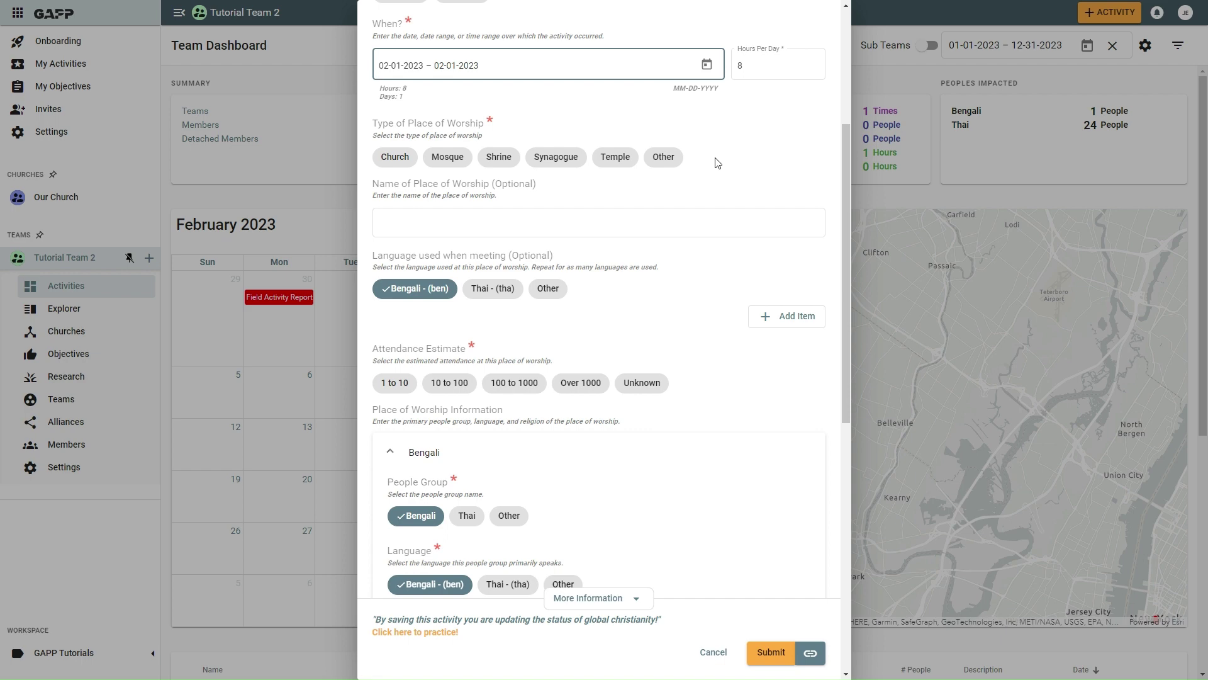
Set the place of worship type to Other, purpose 'Other', and name 'Place'
{"action": "left_click", "coordinate": [666, 159]}
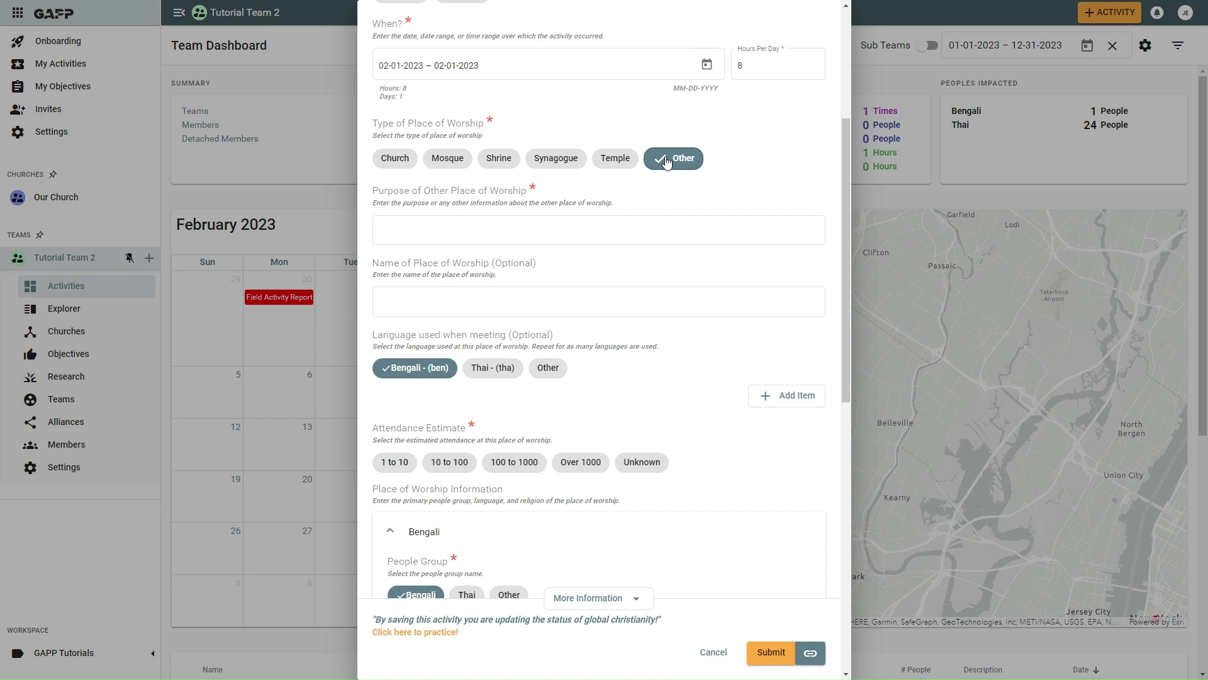
{"action": "left_click", "coordinate": [606, 230]}
{"action": "type", "text": "Other"}
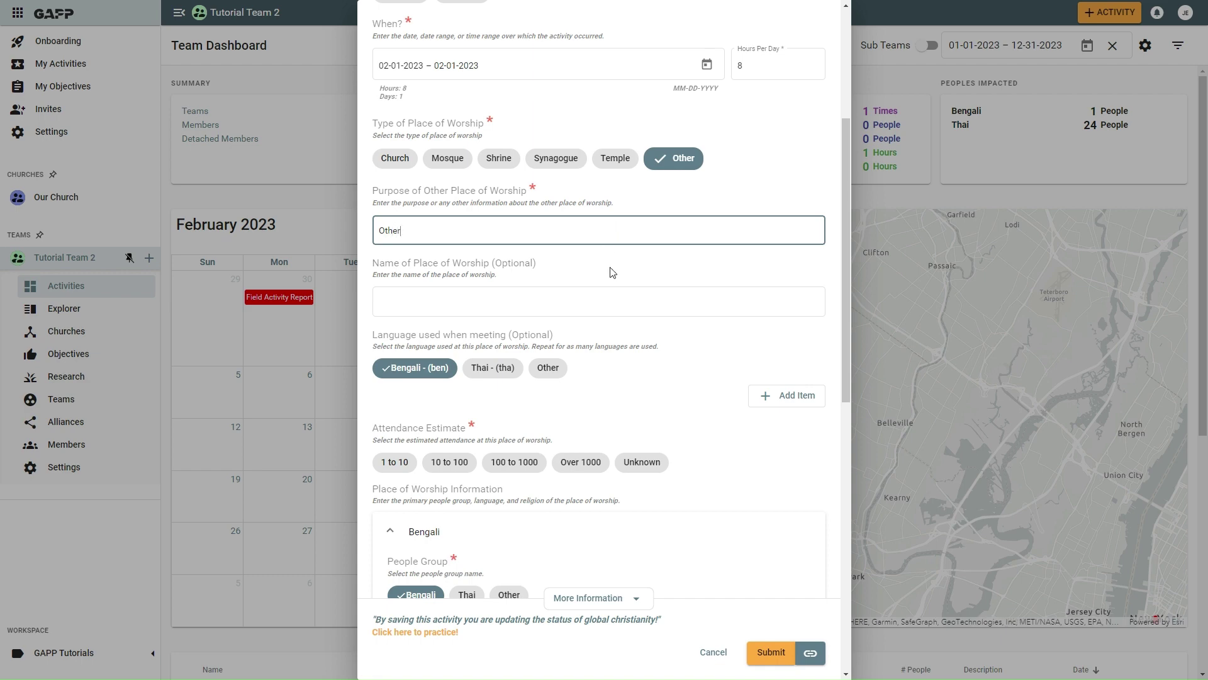
{"action": "left_click", "coordinate": [590, 302]}
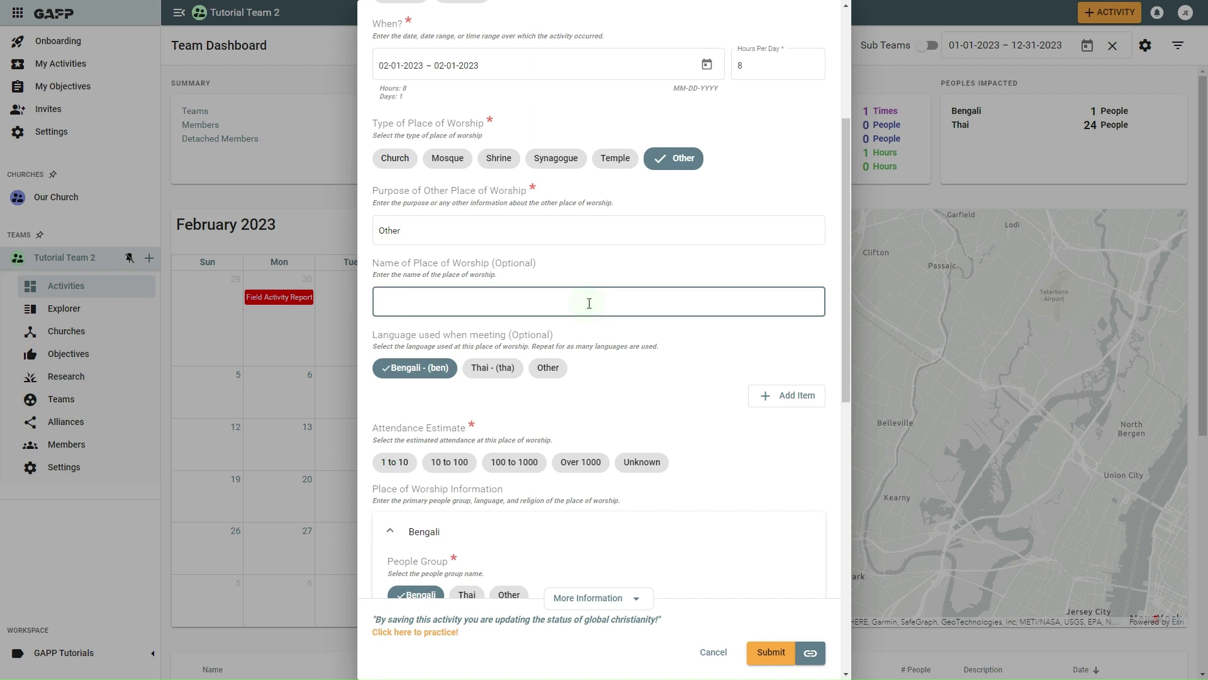
{"action": "type", "text": "Place"}
Estimate the attendance at 100 to 1000
{"action": "scroll", "coordinate": [626, 398], "scroll_direction": "down", "scroll_amount": 1}
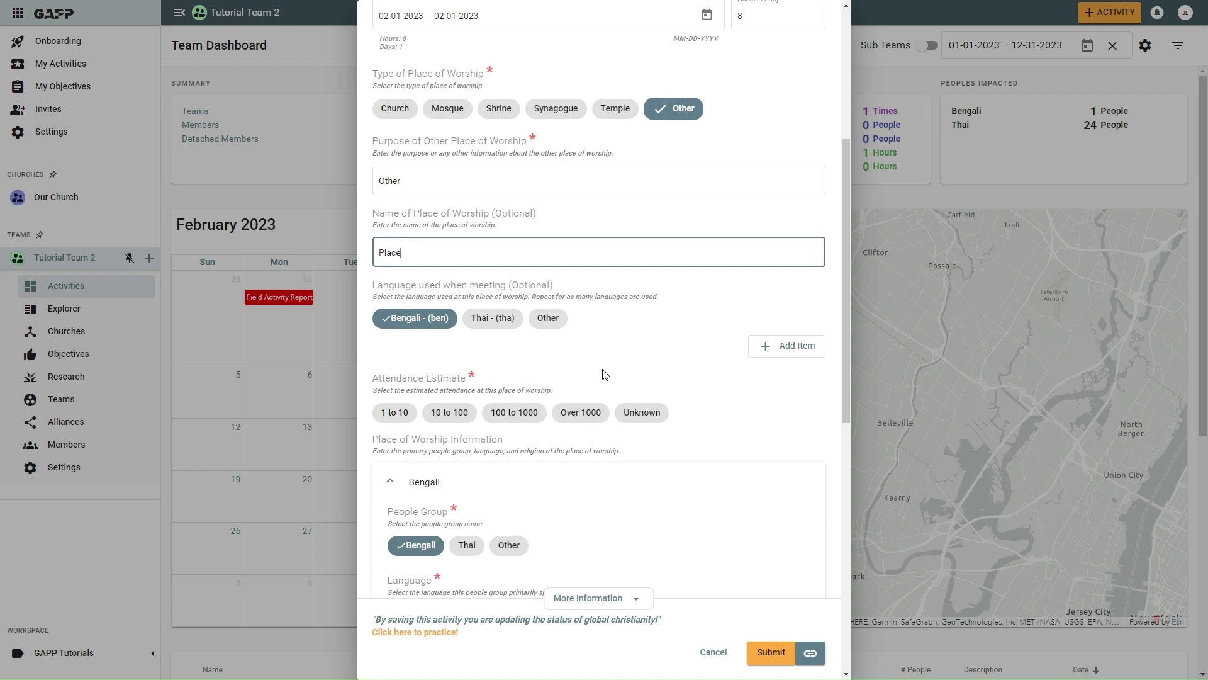
{"action": "left_click", "coordinate": [516, 417]}
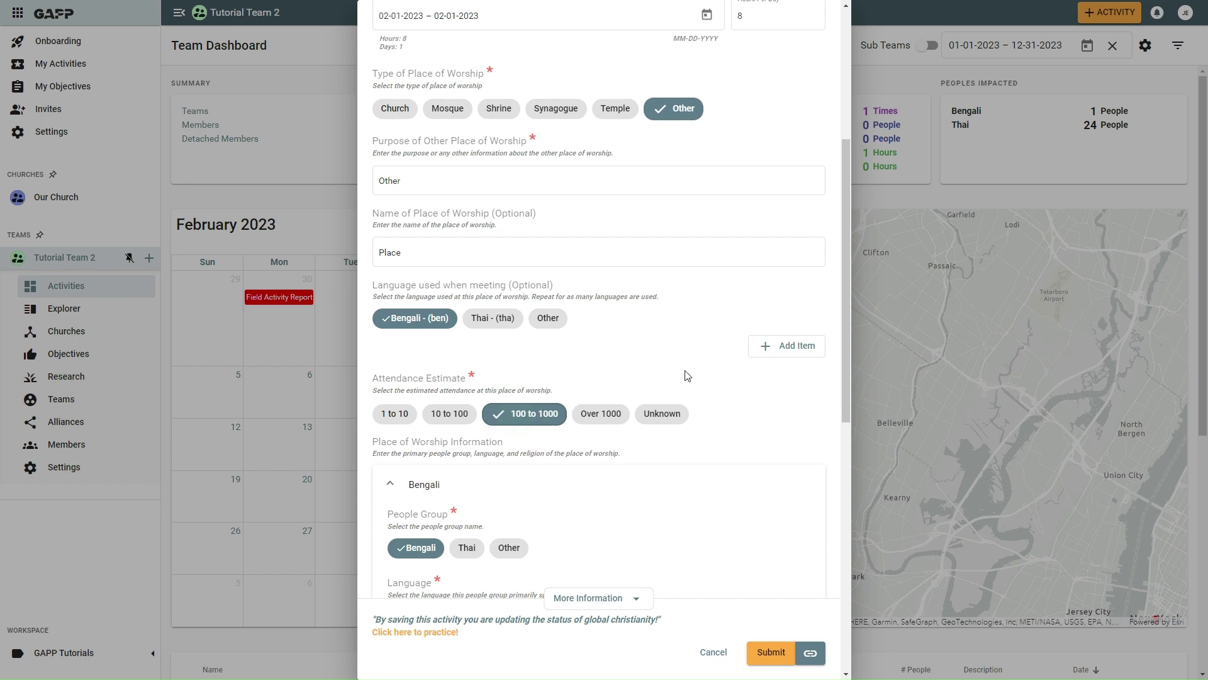
{"action": "scroll", "coordinate": [686, 375], "scroll_direction": "up", "scroll_amount": 1}
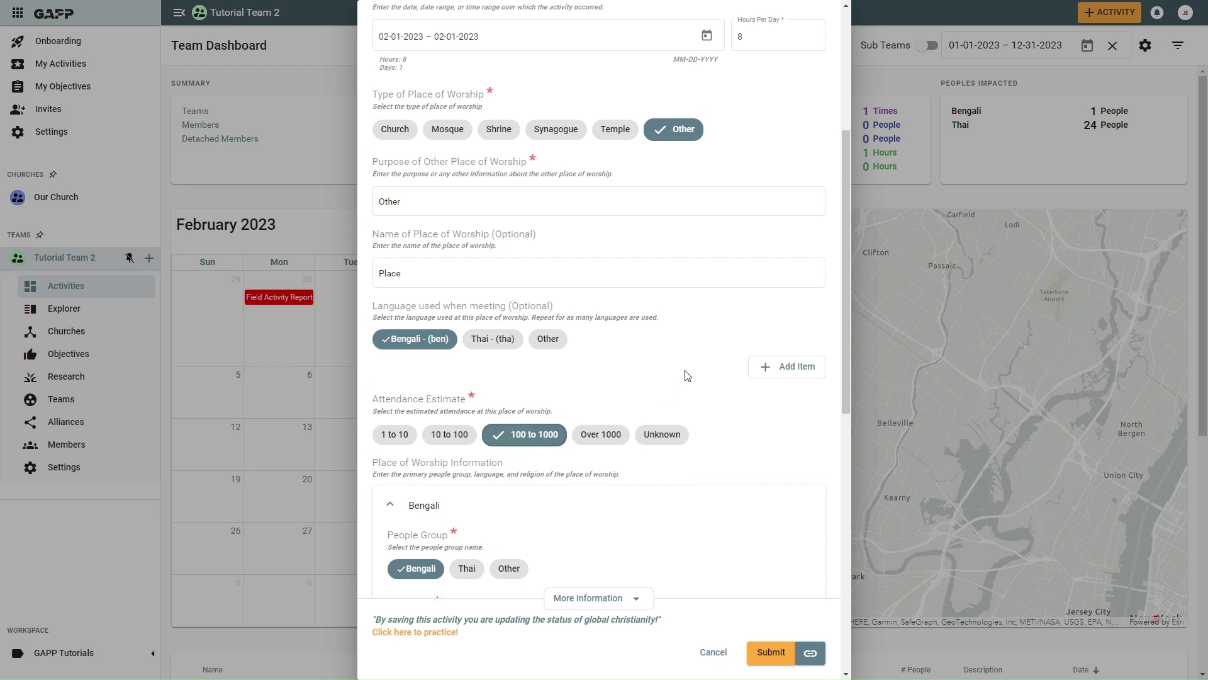
{"action": "left_click", "coordinate": [395, 131]}
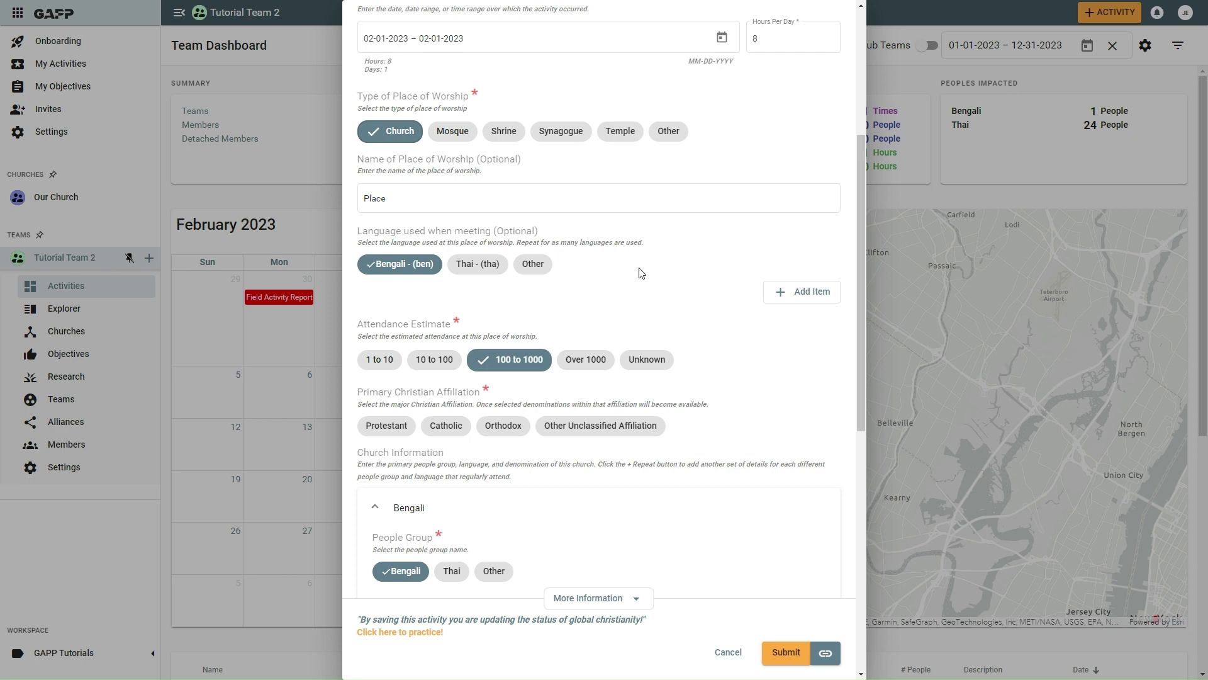
{"action": "scroll", "coordinate": [640, 272], "scroll_direction": "down", "scroll_amount": 1}
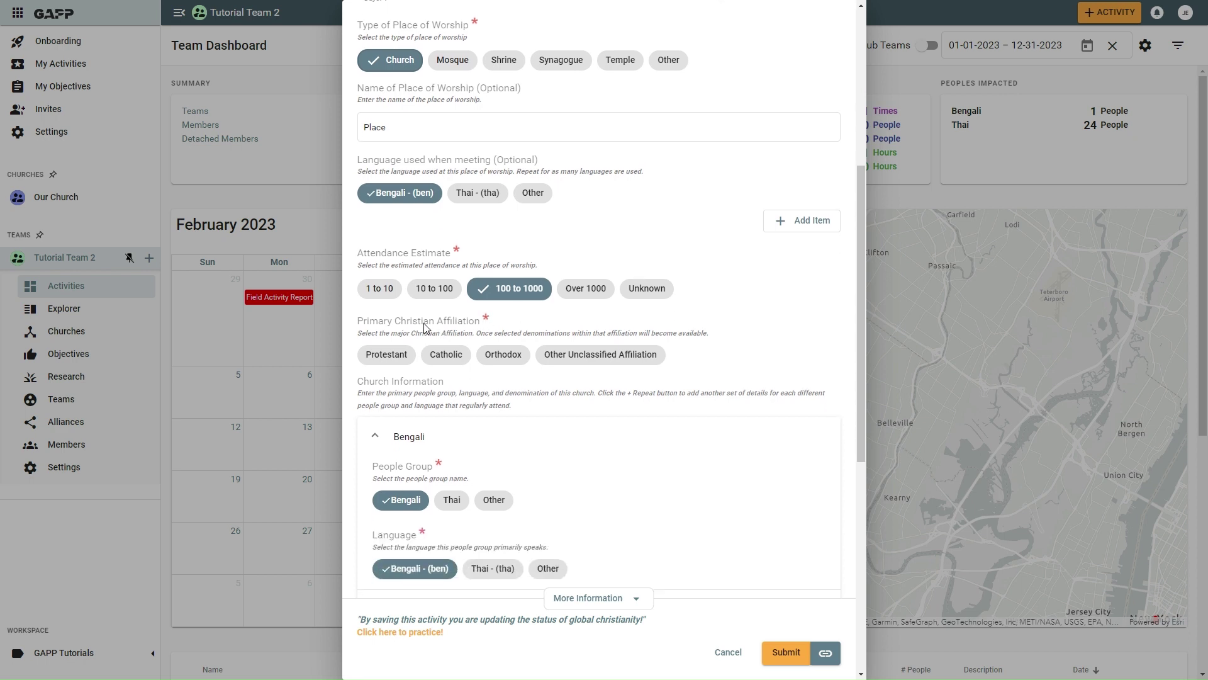
{"action": "left_click", "coordinate": [388, 356]}
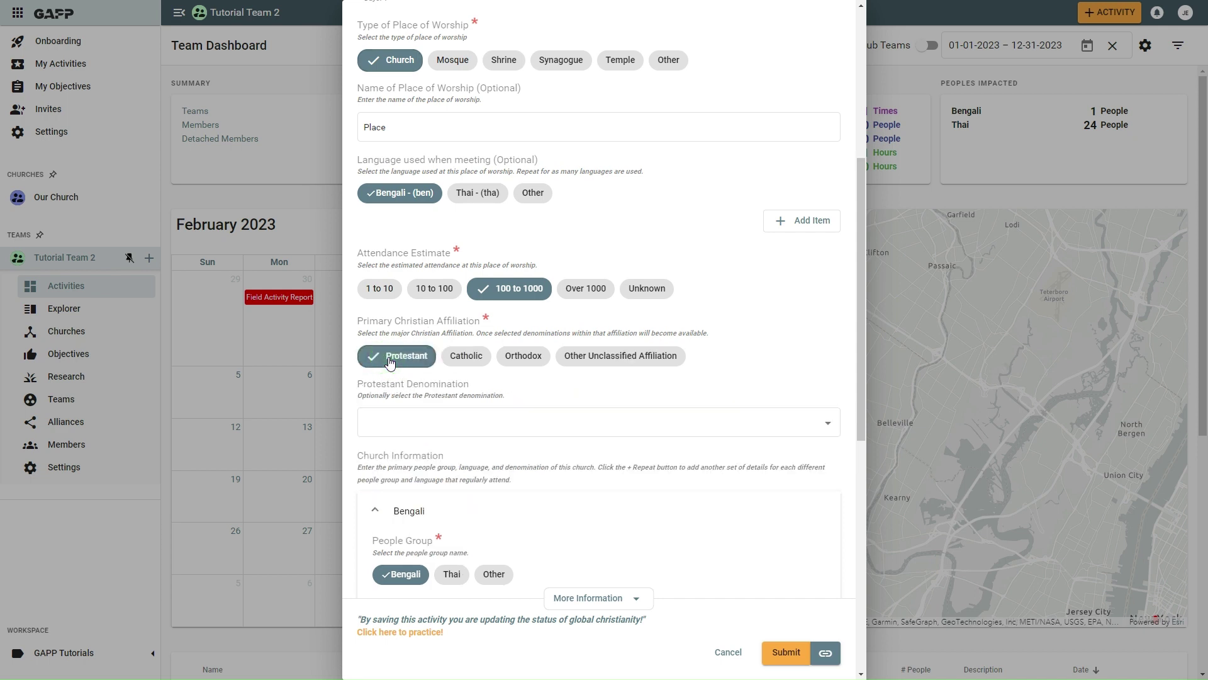
{"action": "left_click", "coordinate": [457, 428]}
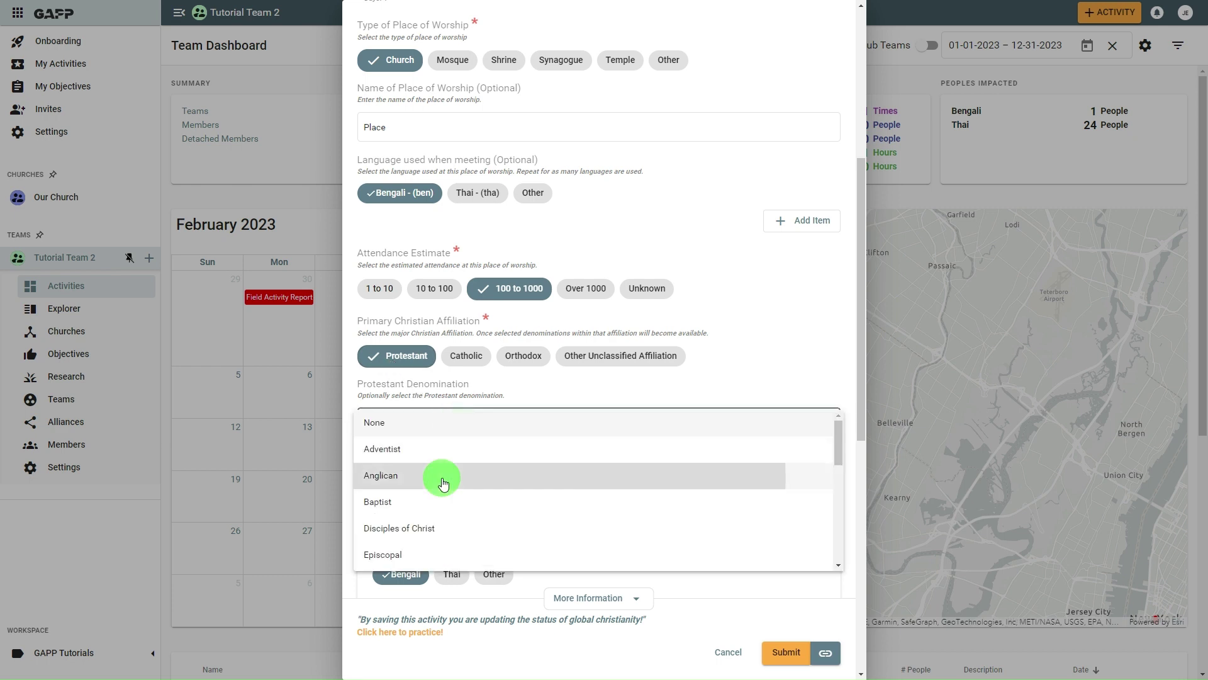
{"action": "left_click", "coordinate": [443, 477]}
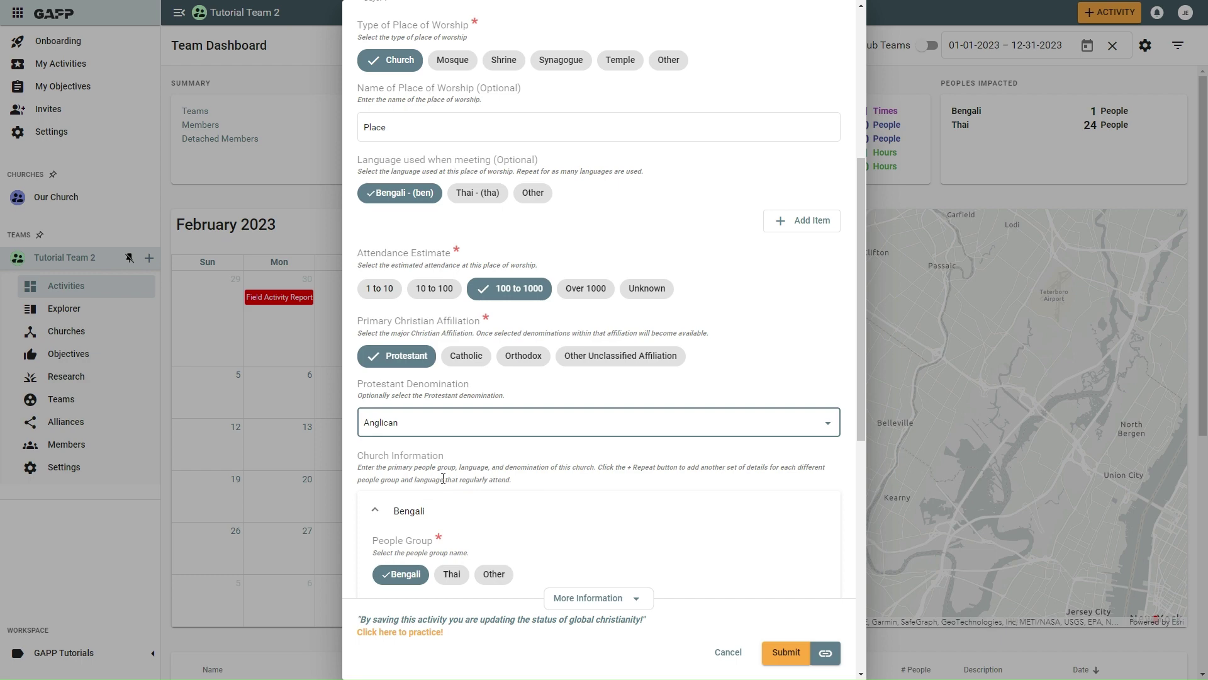
{"action": "scroll", "coordinate": [443, 478], "scroll_direction": "down", "scroll_amount": 4}
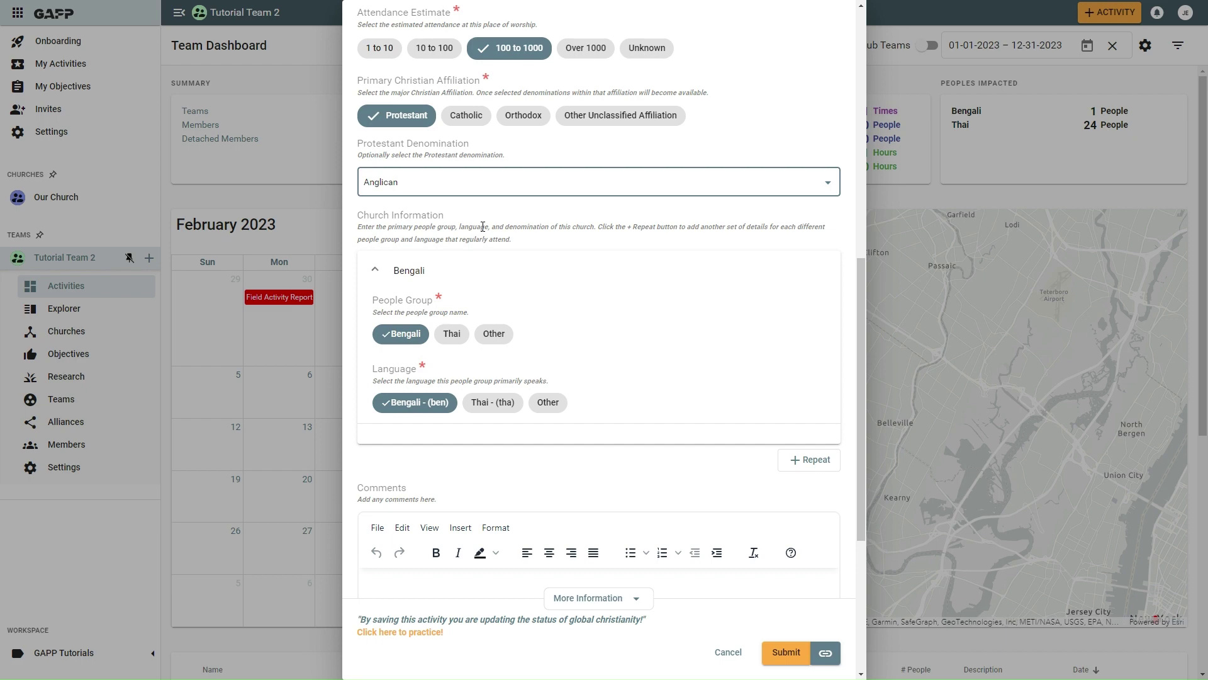
{"action": "scroll", "coordinate": [483, 227], "scroll_direction": "up", "scroll_amount": 4}
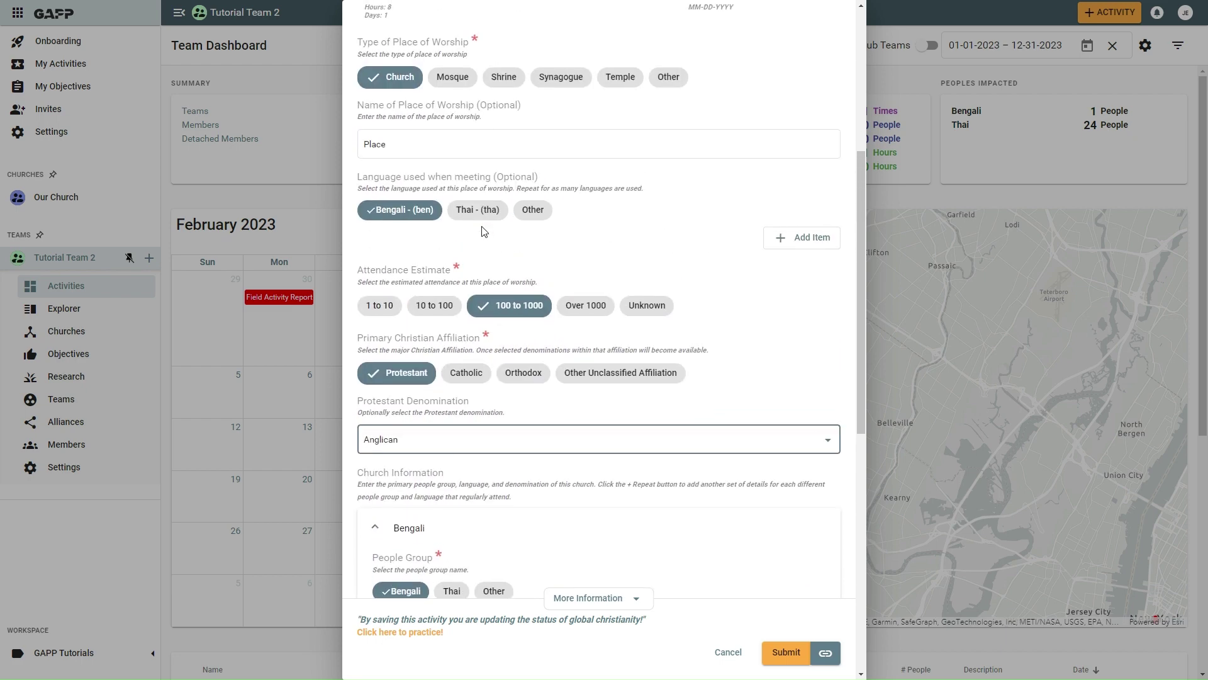
Change the place of worship type to Mosque and choose Other for the people group
{"action": "left_click", "coordinate": [458, 82]}
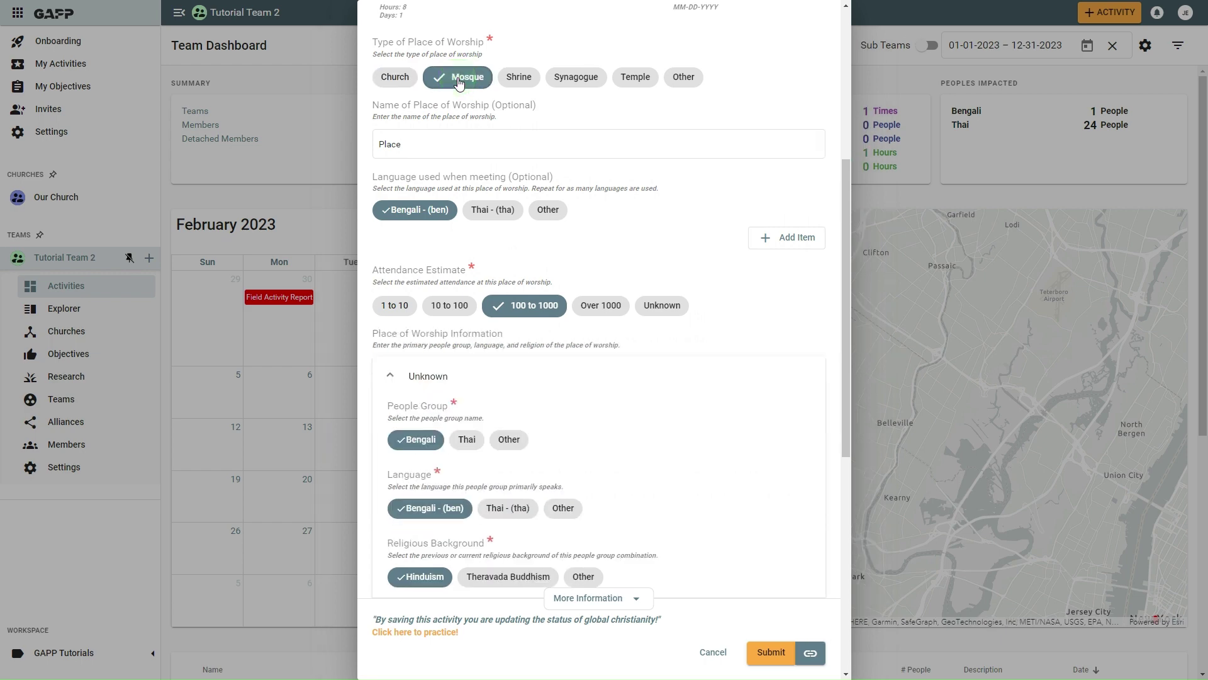
{"action": "scroll", "coordinate": [700, 354], "scroll_direction": "down", "scroll_amount": 3}
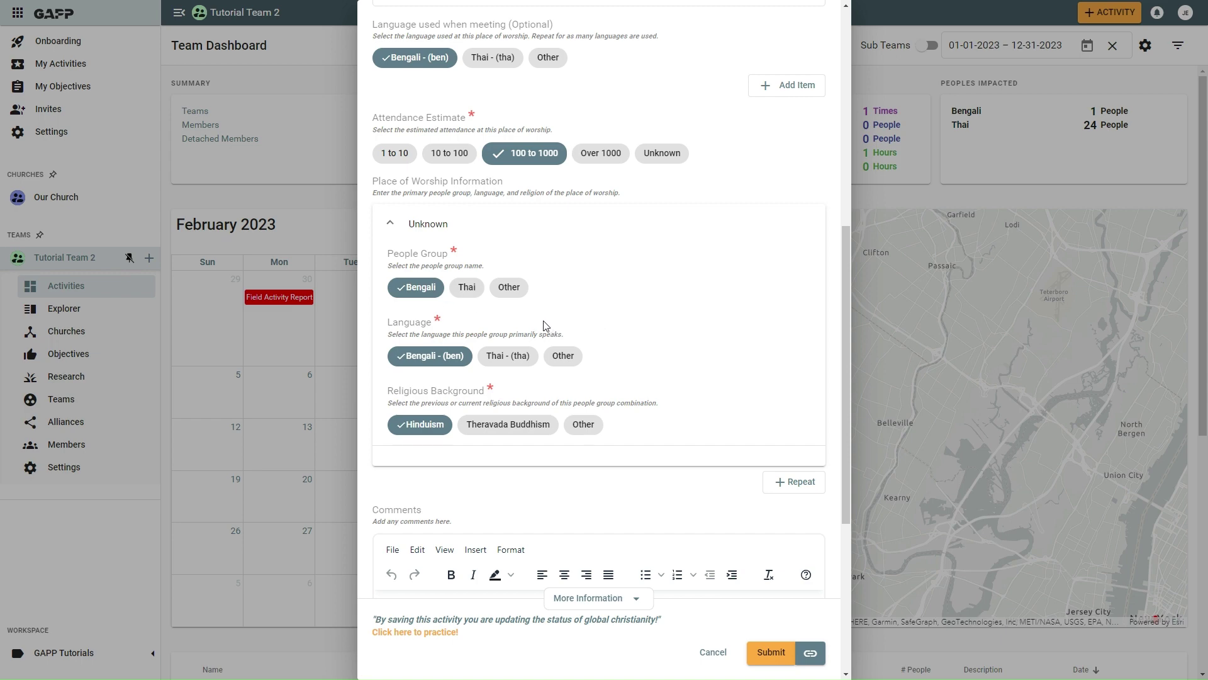
{"action": "left_click", "coordinate": [509, 288]}
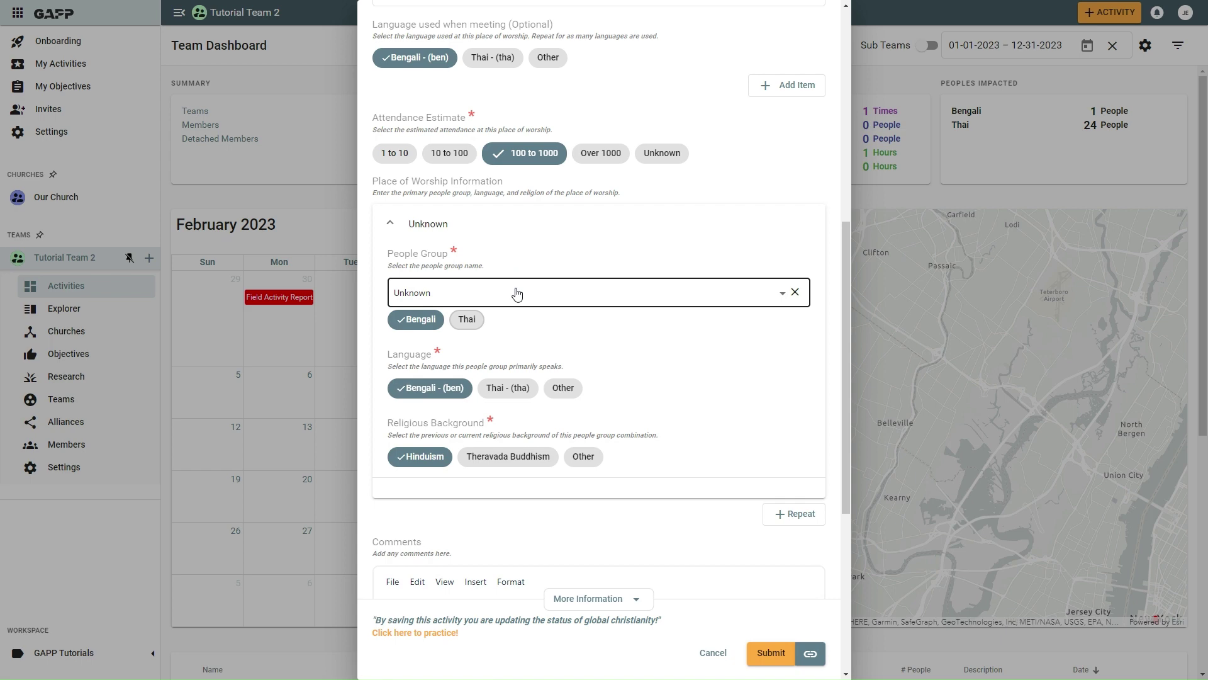
Set the people group to Arab, Moroccan via a 'mor' search, then pick Other for language
{"action": "left_click", "coordinate": [539, 296]}
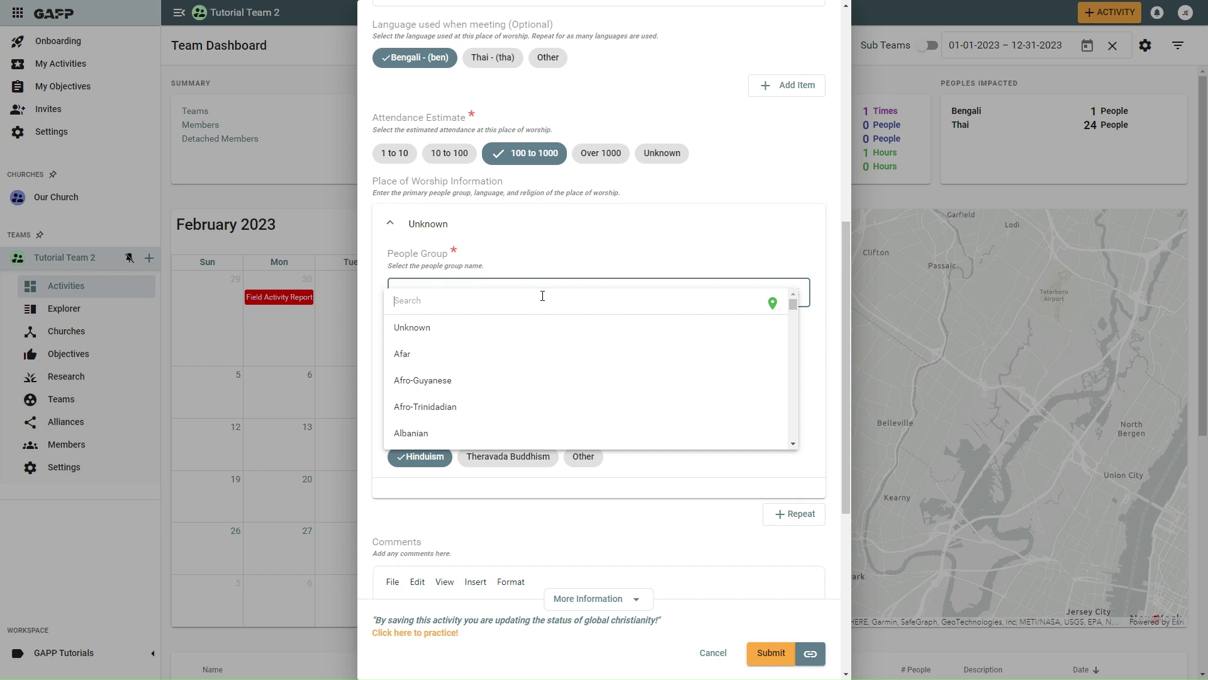
{"action": "left_click", "coordinate": [542, 295]}
{"action": "type", "text": "mor"}
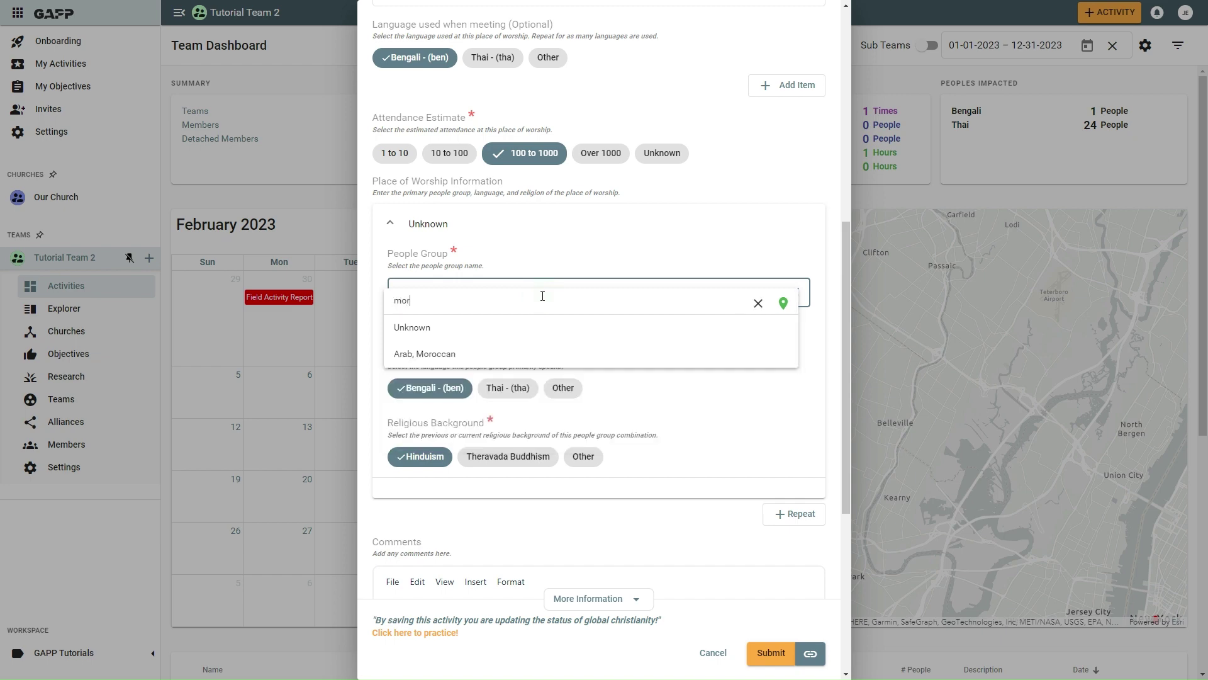
{"action": "left_click", "coordinate": [498, 355]}
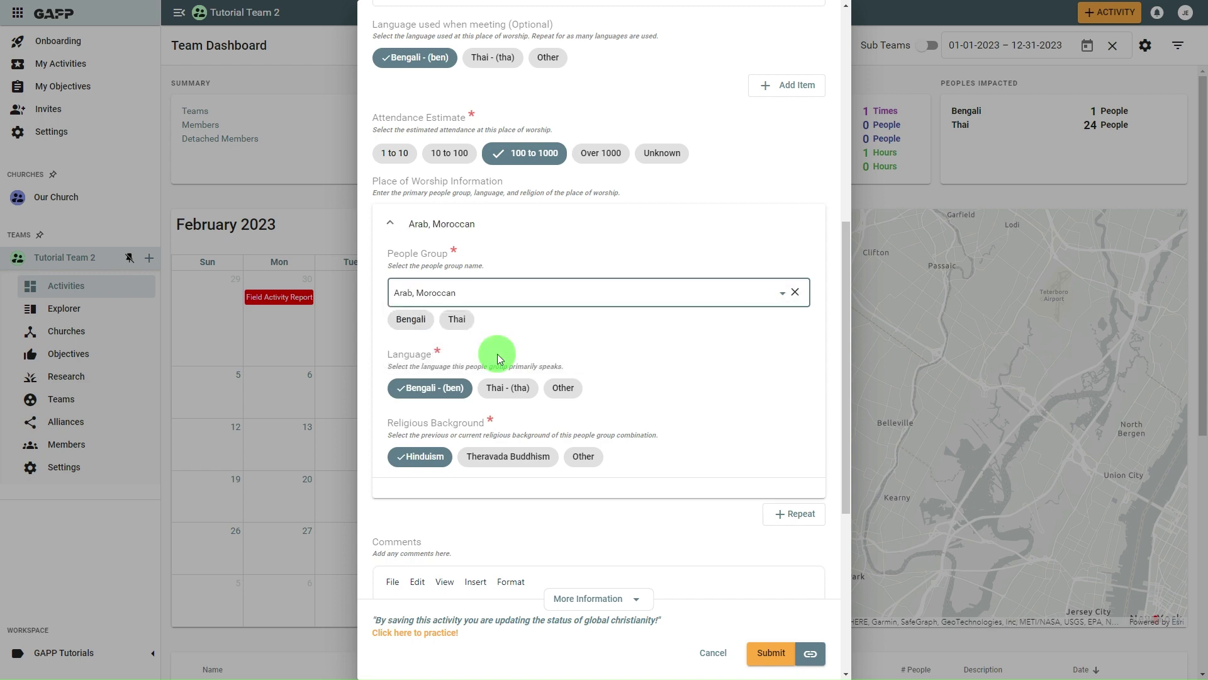
{"action": "left_click", "coordinate": [563, 390]}
{"action": "left_click", "coordinate": [608, 401]}
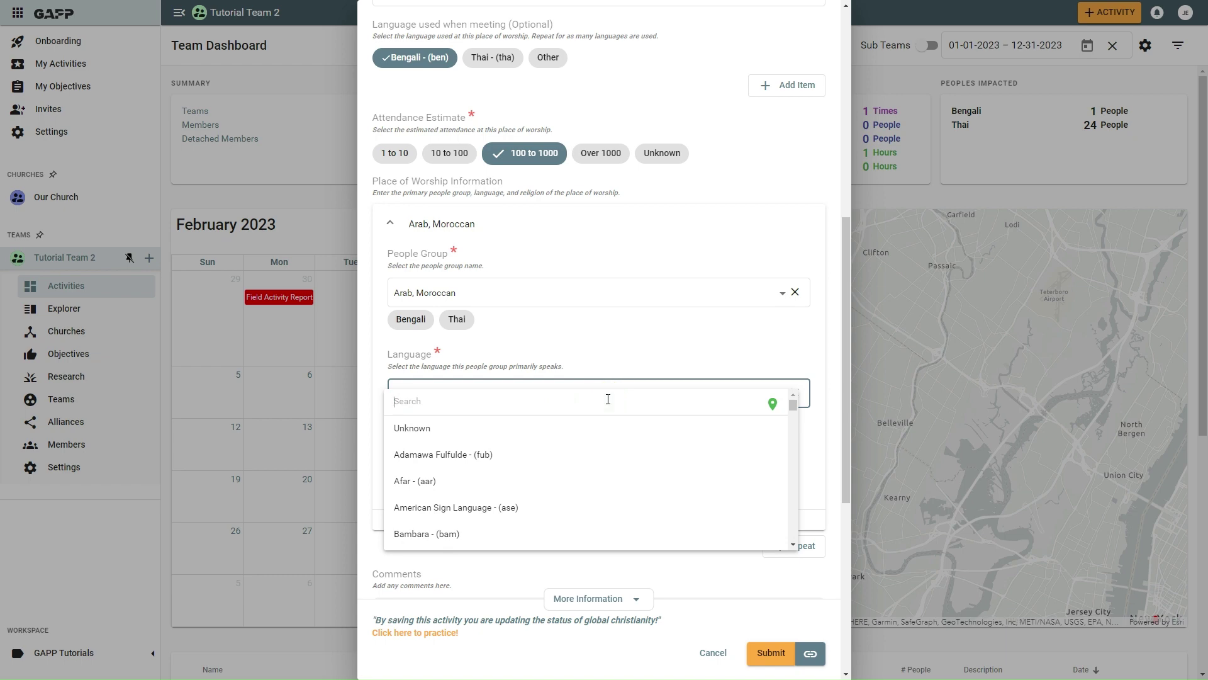
Search 'mor' and set the language to Moroccan Arabic - (ary)
{"action": "left_click", "coordinate": [608, 399]}
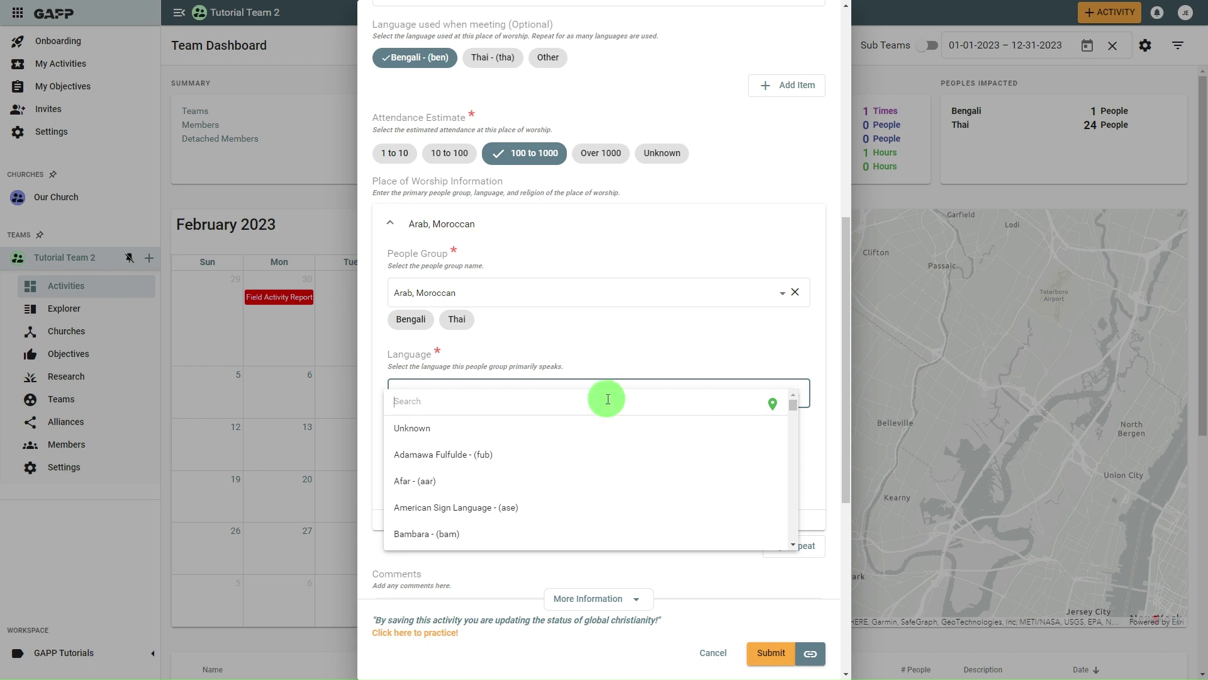
{"action": "type", "text": "mor"}
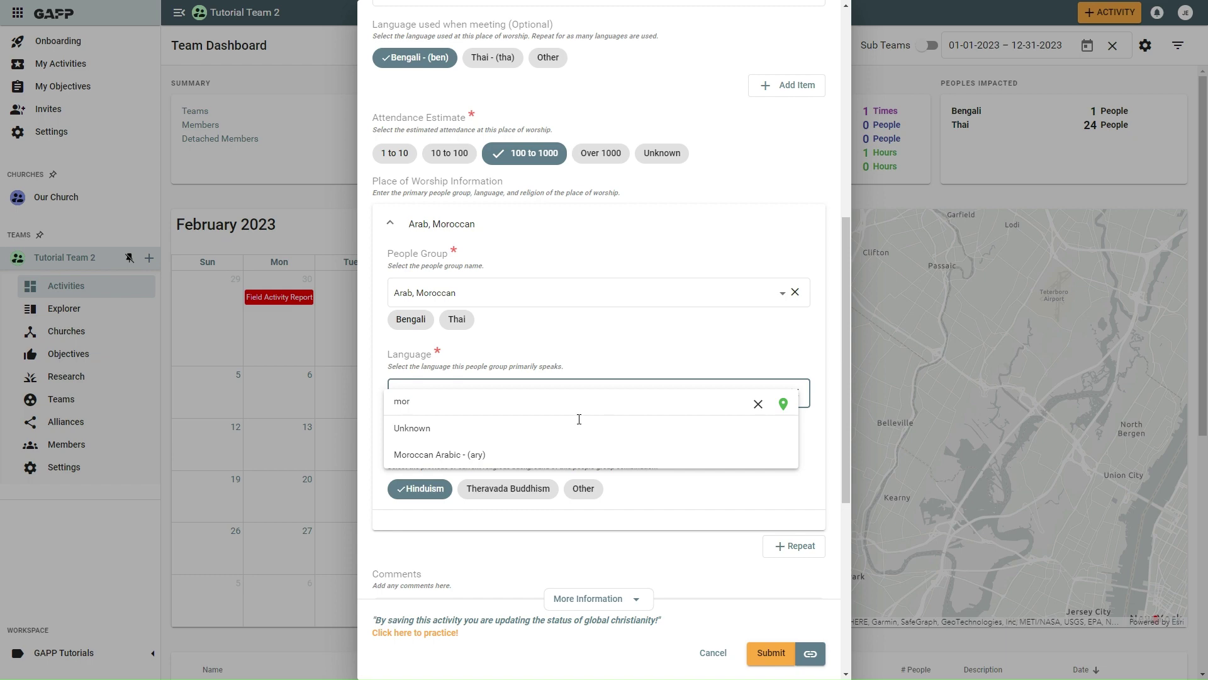
{"action": "left_click", "coordinate": [546, 462]}
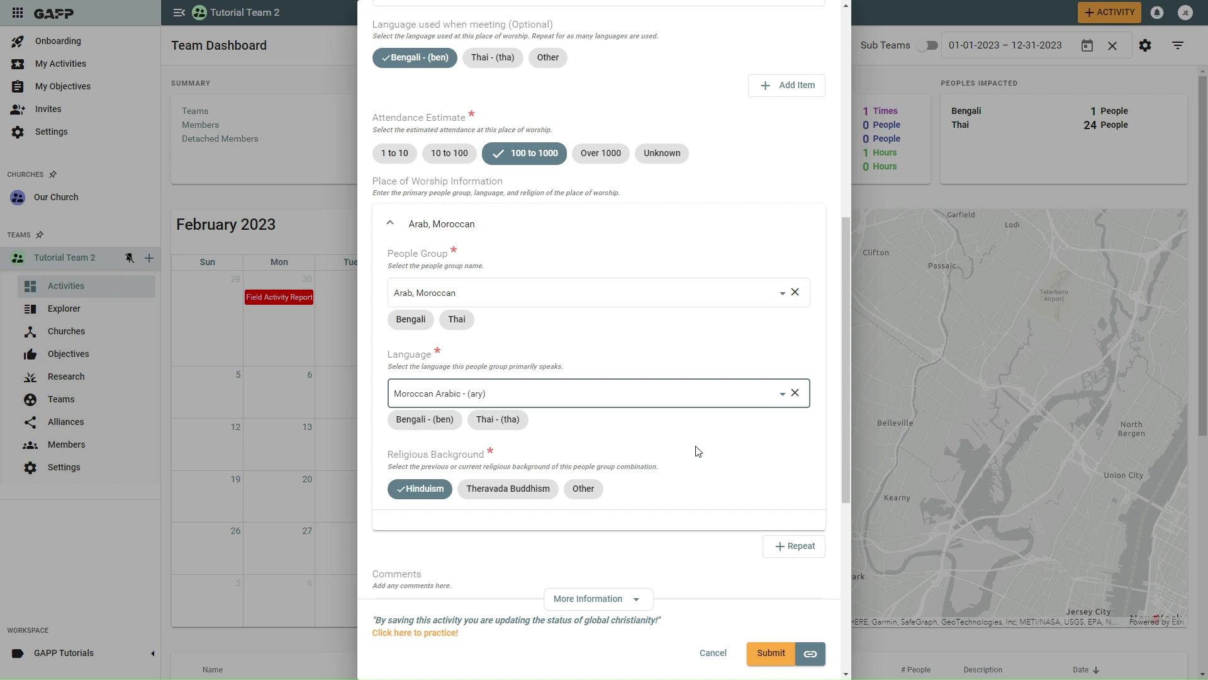
{"action": "scroll", "coordinate": [698, 450], "scroll_direction": "down", "scroll_amount": 1}
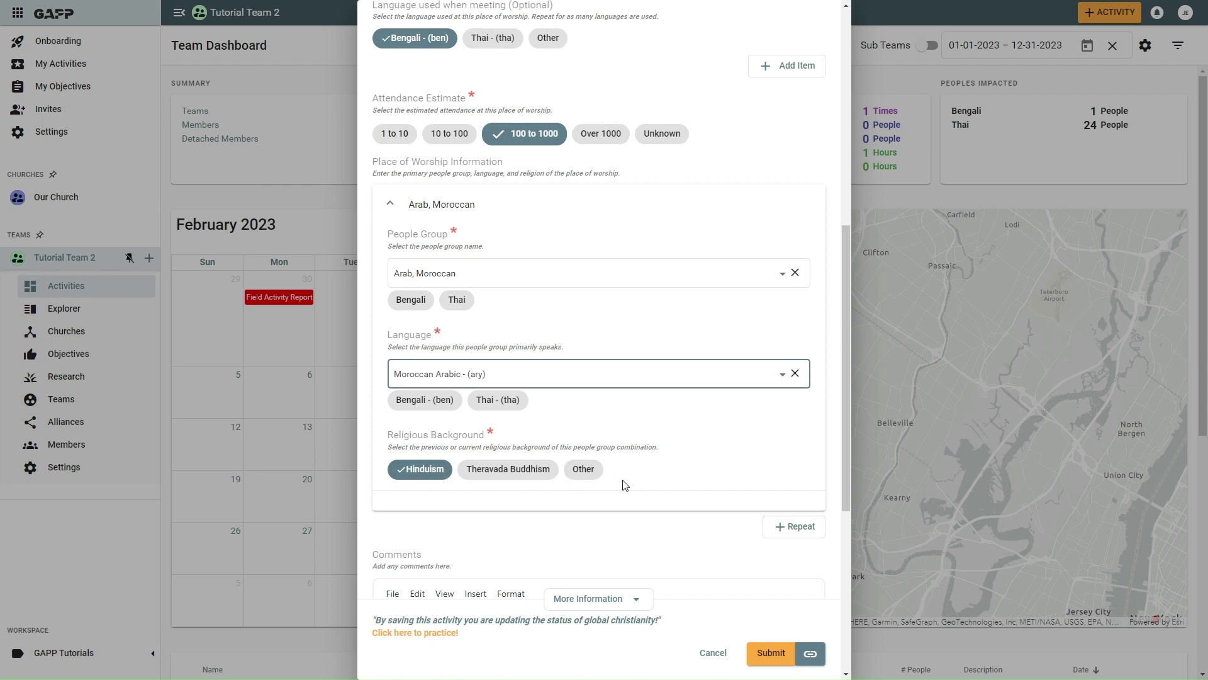
Choose Other for religious background, search 'isl', and select Sunni Islam
{"action": "left_click", "coordinate": [583, 470]}
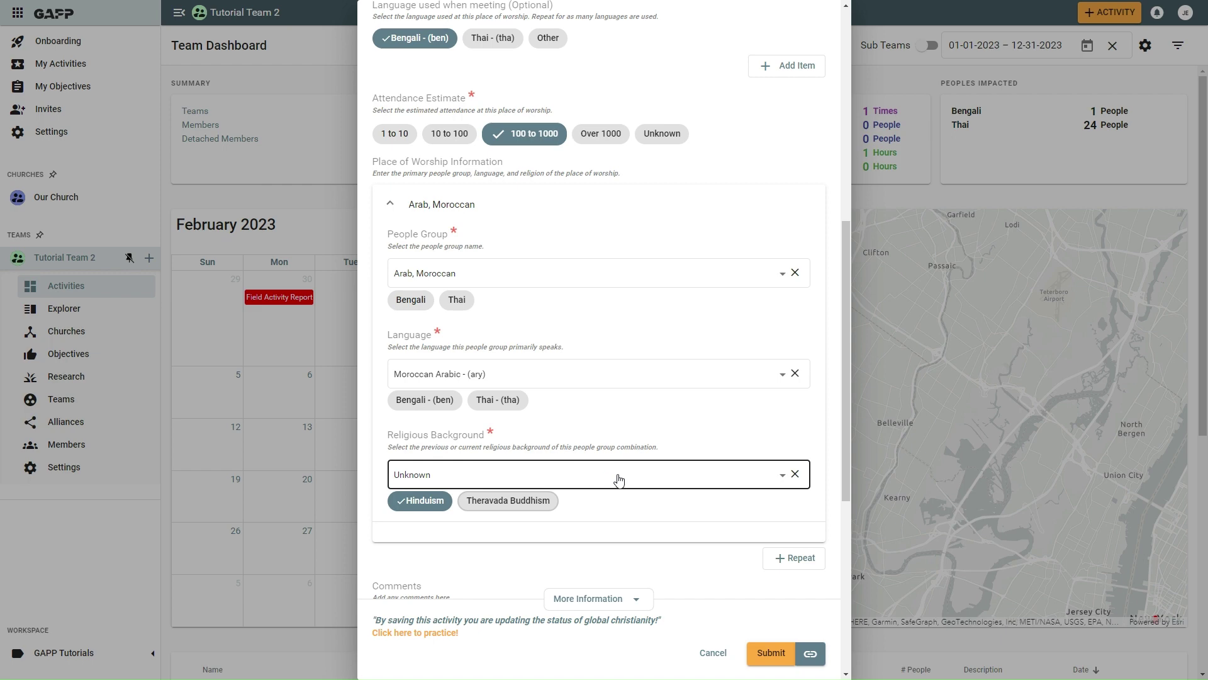
{"action": "left_click", "coordinate": [618, 478]}
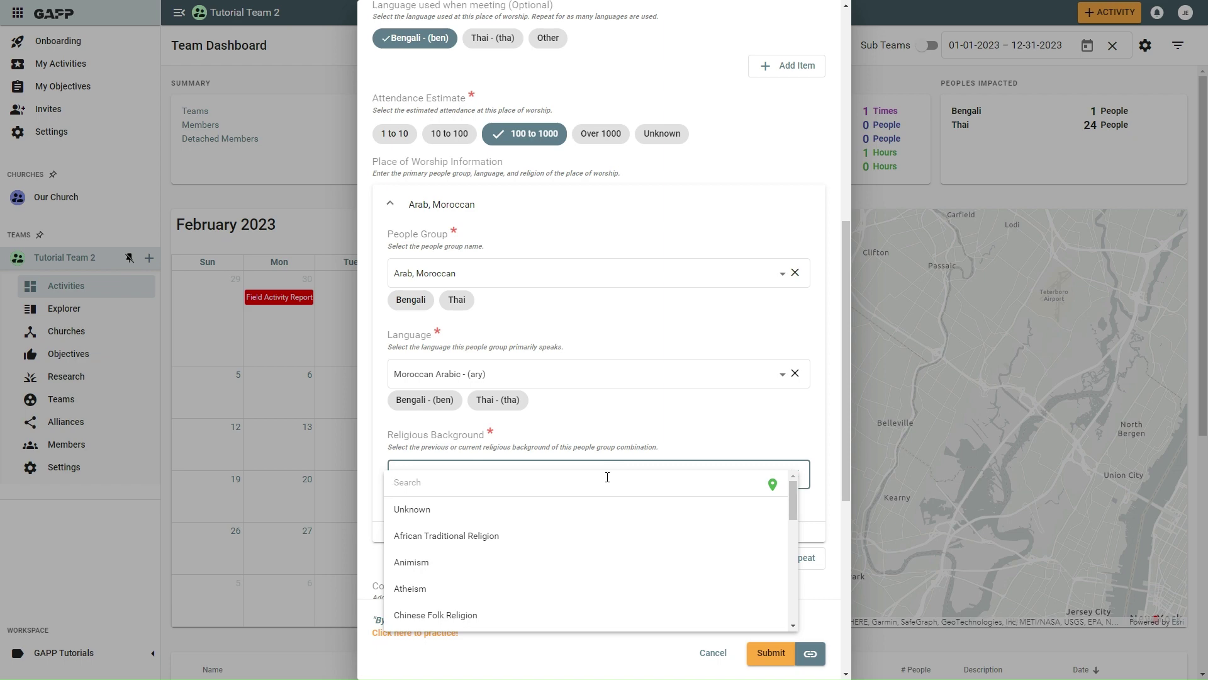
{"action": "left_click", "coordinate": [607, 477]}
{"action": "type", "text": "isl"}
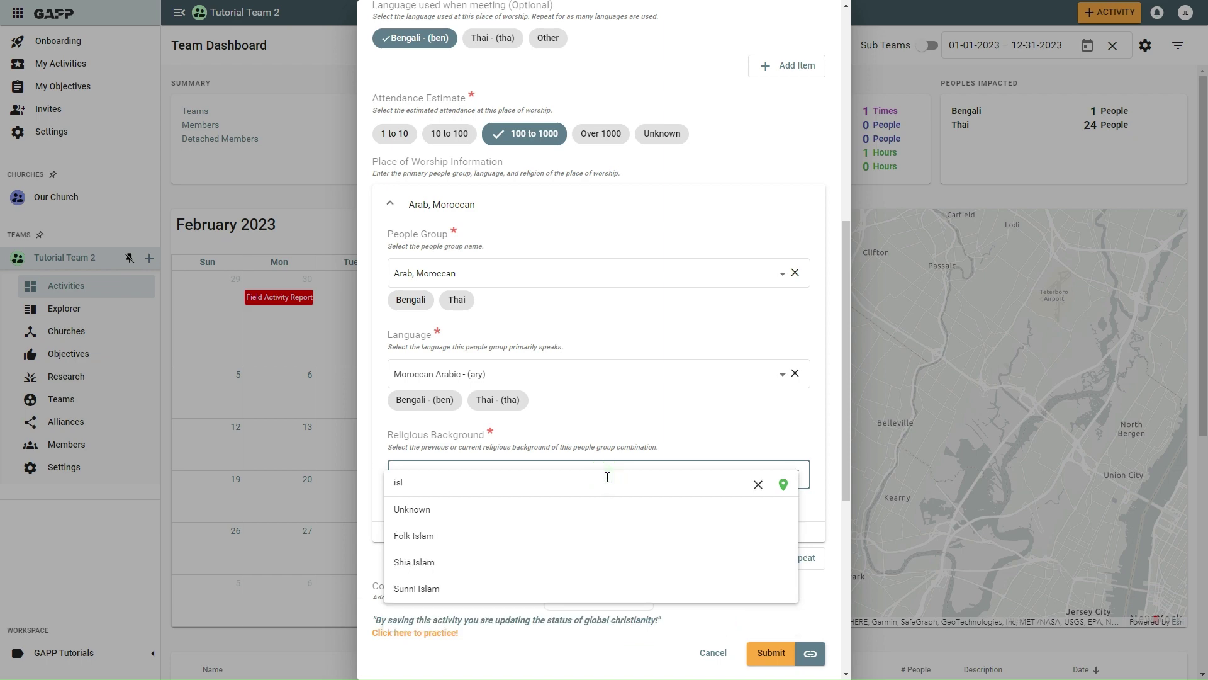
{"action": "left_click", "coordinate": [486, 592]}
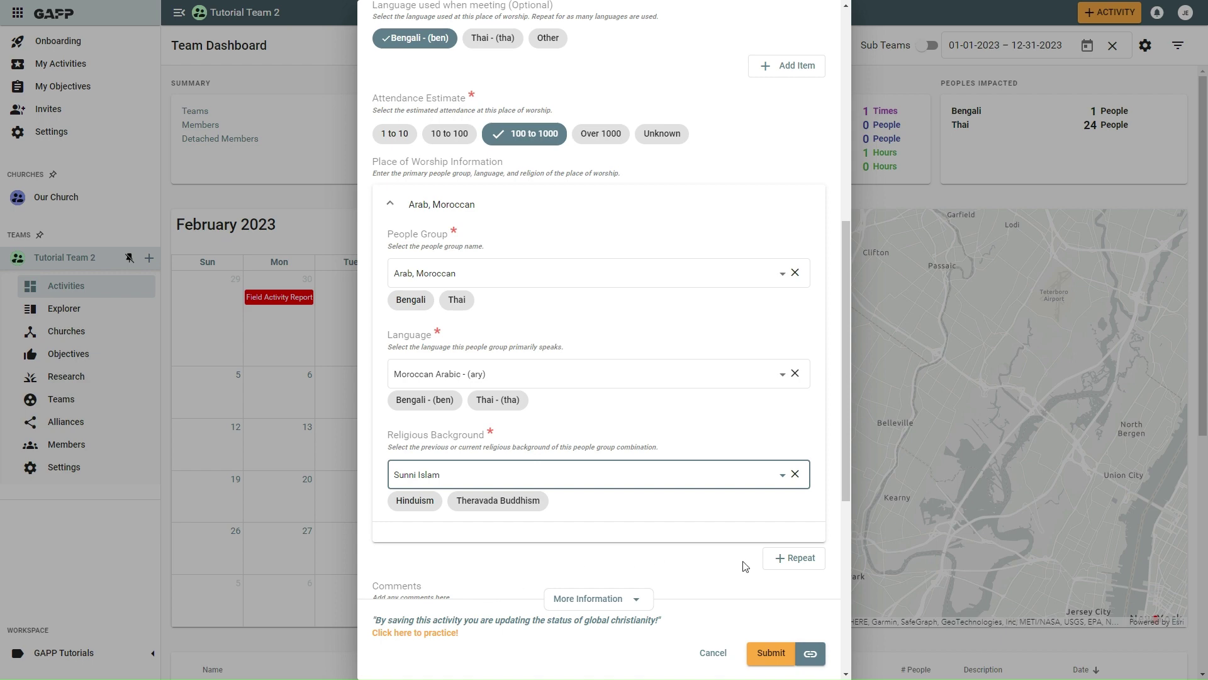
Add a repeat entry: Thai, Thai - (tha), Theravada Buddhism, plus comment 'Details...'
{"action": "left_click", "coordinate": [790, 560]}
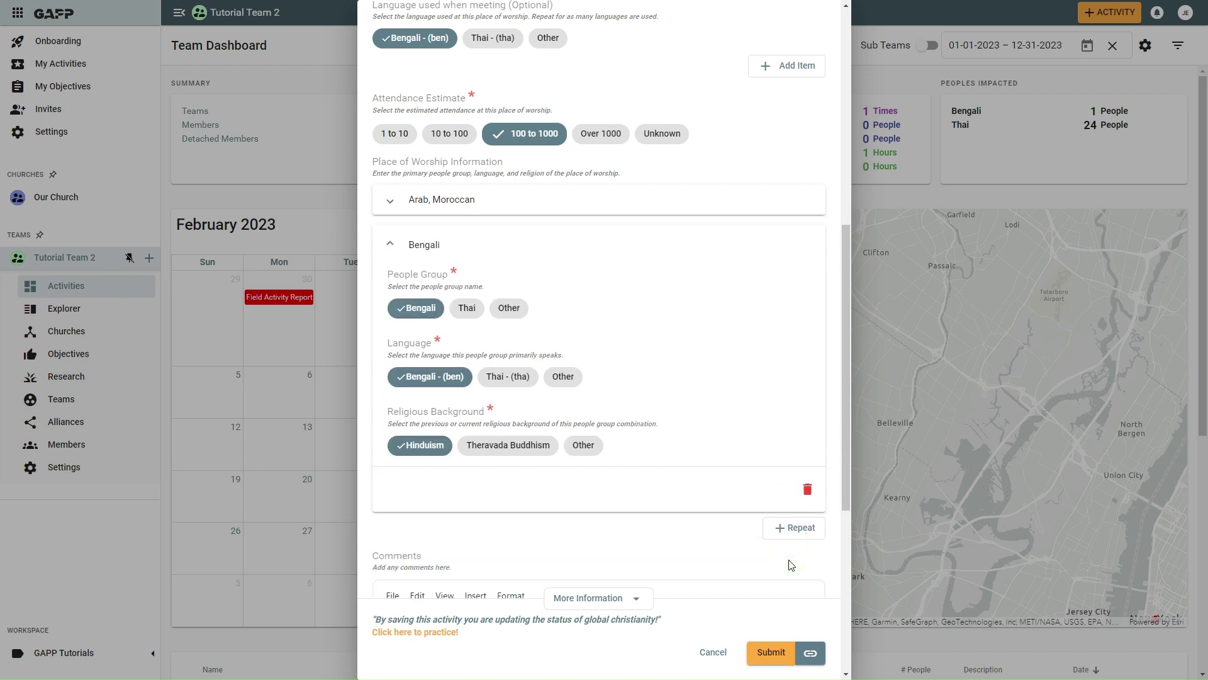
{"action": "left_click", "coordinate": [466, 312]}
{"action": "left_click", "coordinate": [505, 377]}
{"action": "left_click", "coordinate": [504, 447]}
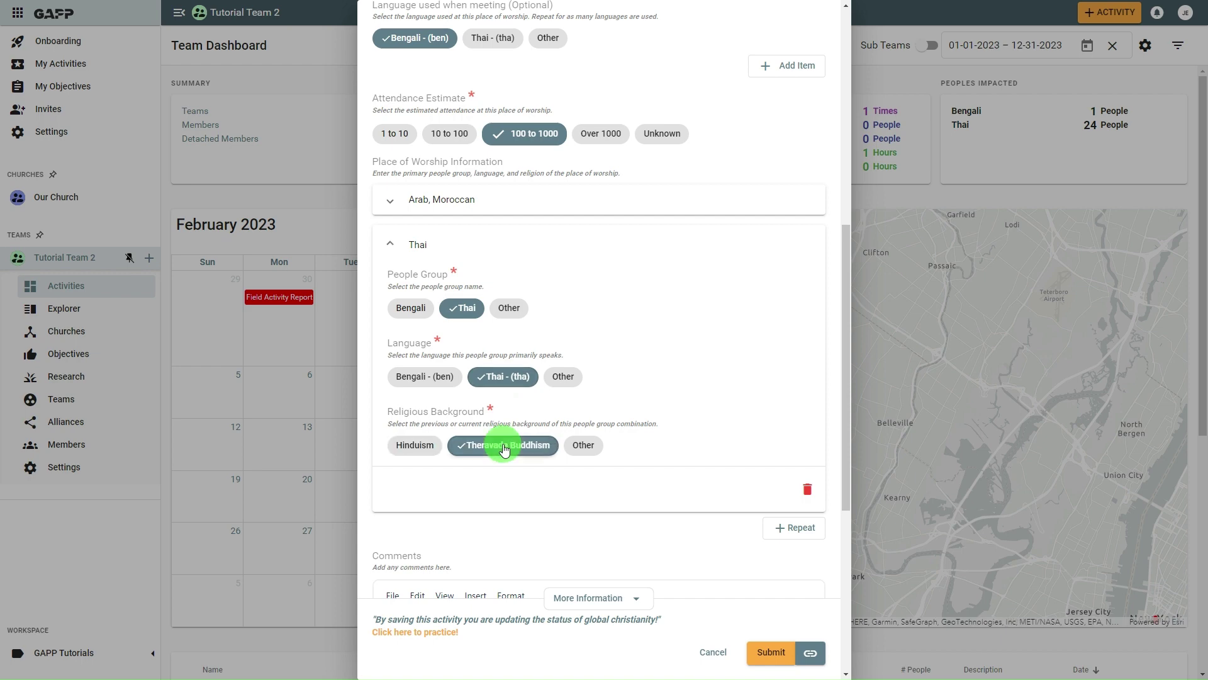
{"action": "scroll", "coordinate": [590, 531], "scroll_direction": "down", "scroll_amount": 6}
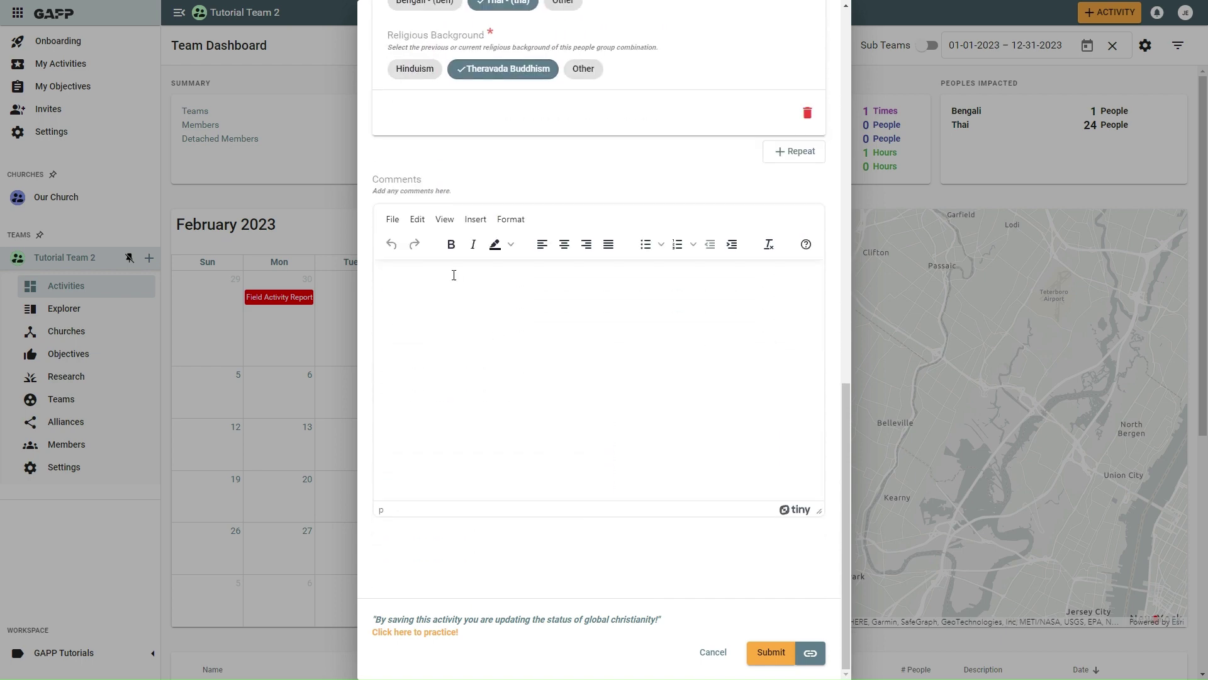
{"action": "left_click", "coordinate": [453, 274]}
{"action": "type", "text": "Details..."}
Submit the survey and view the Place of Worship event details: Mosque, Bengali, attendance 100–1000
{"action": "left_click", "coordinate": [773, 654]}
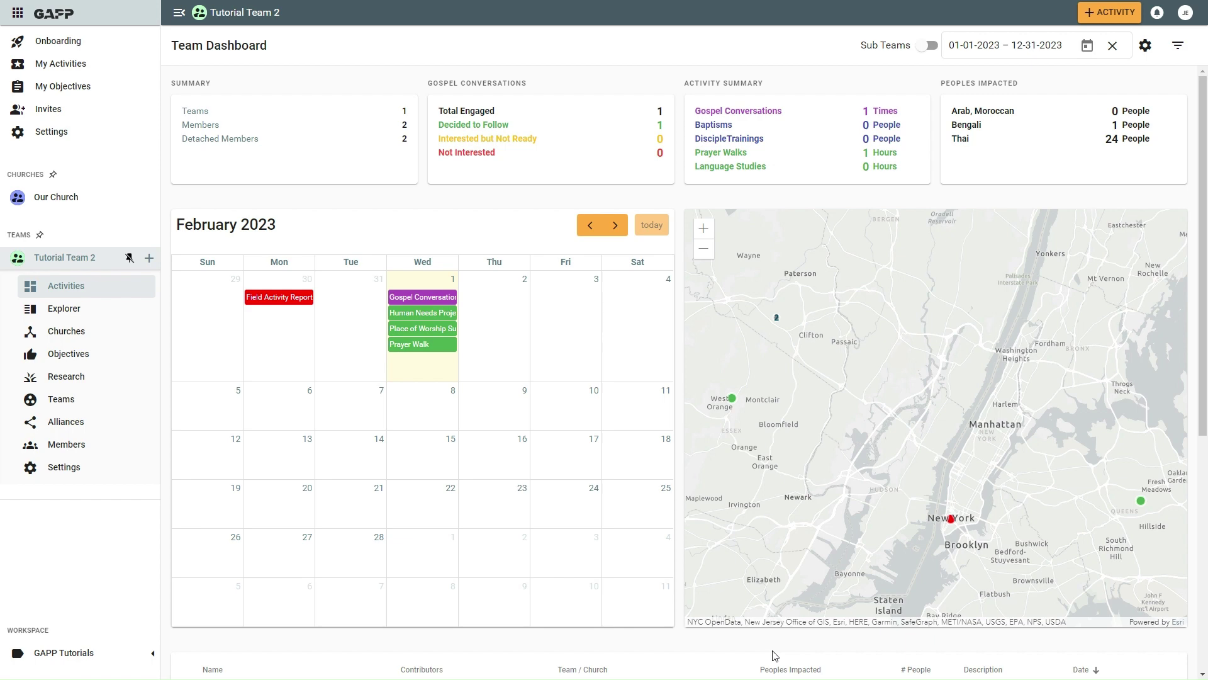
{"action": "left_click", "coordinate": [417, 333]}
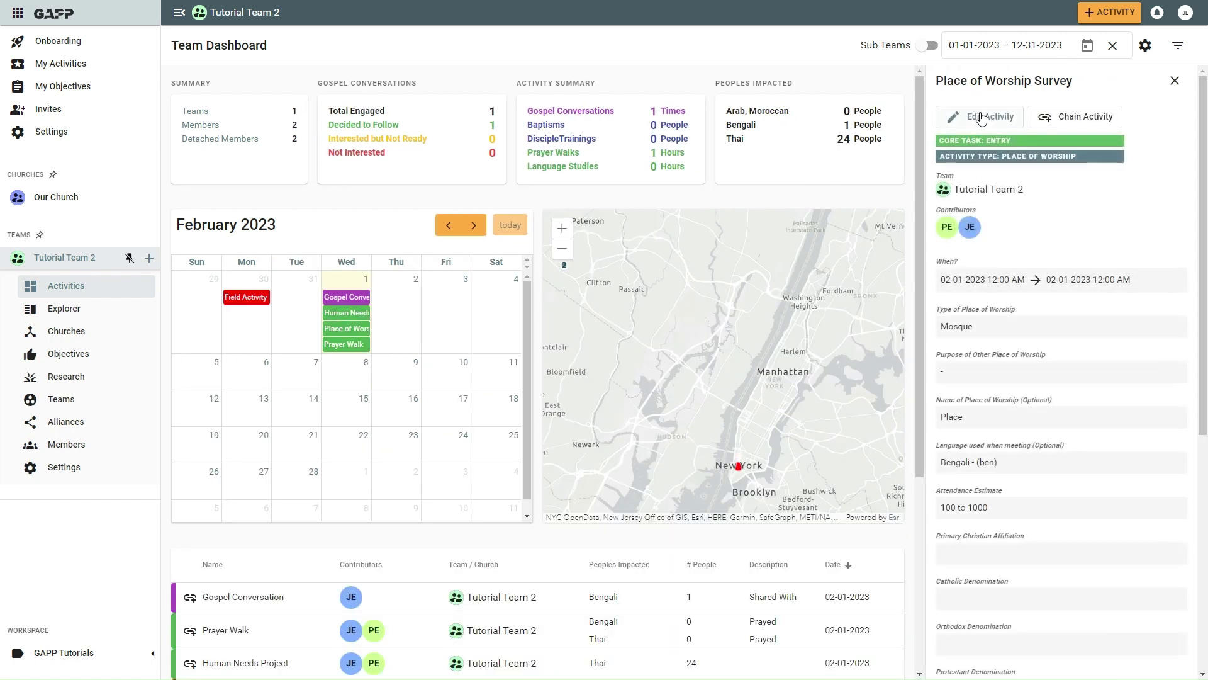
Edit the submitted survey, switching its type from Mosque to Shrine, and save it
{"action": "left_click", "coordinate": [981, 117]}
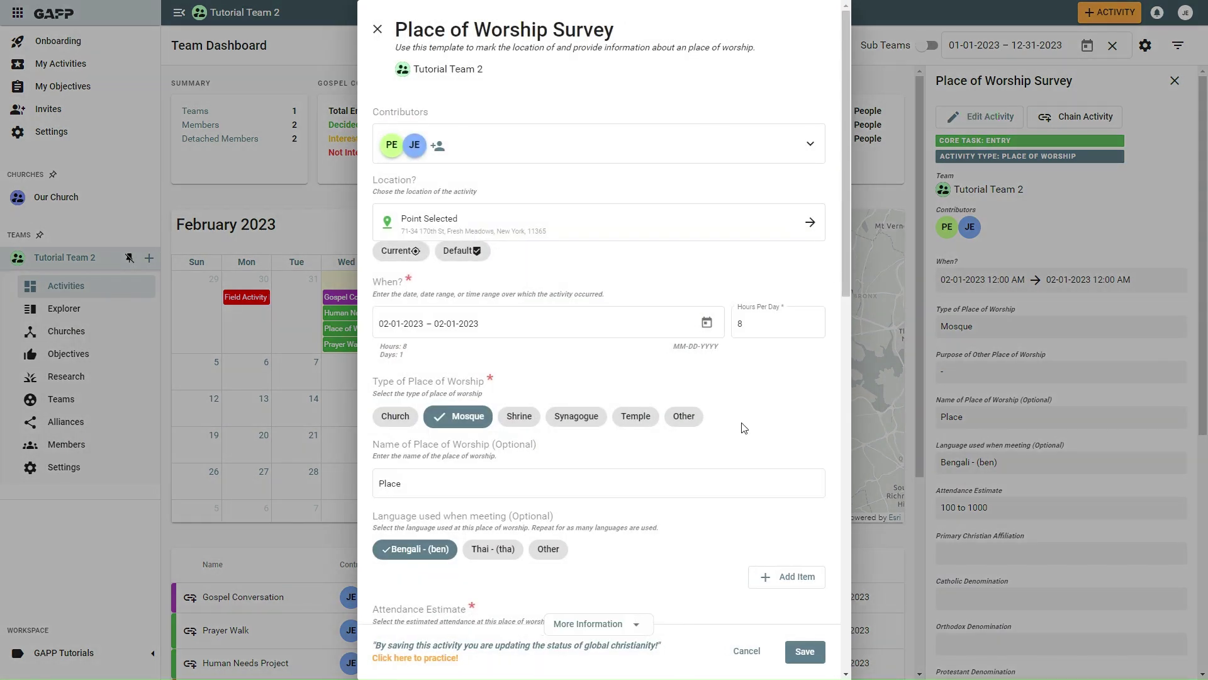
{"action": "left_click", "coordinate": [516, 419]}
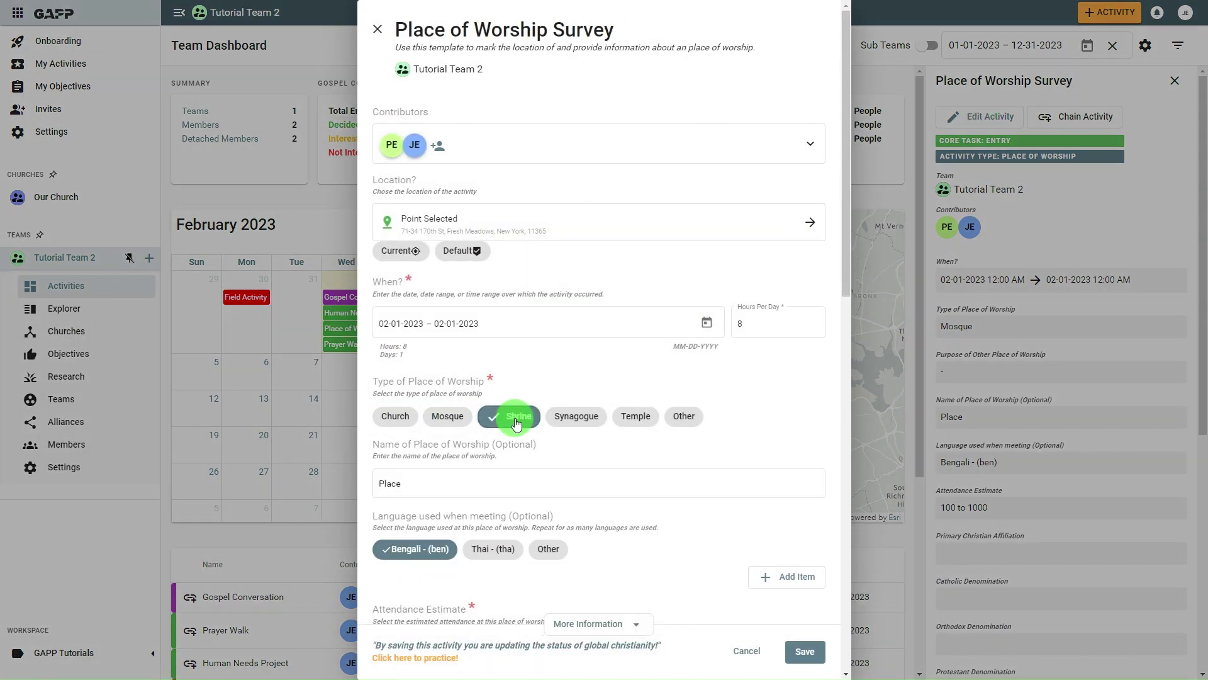
{"action": "left_click", "coordinate": [806, 652]}
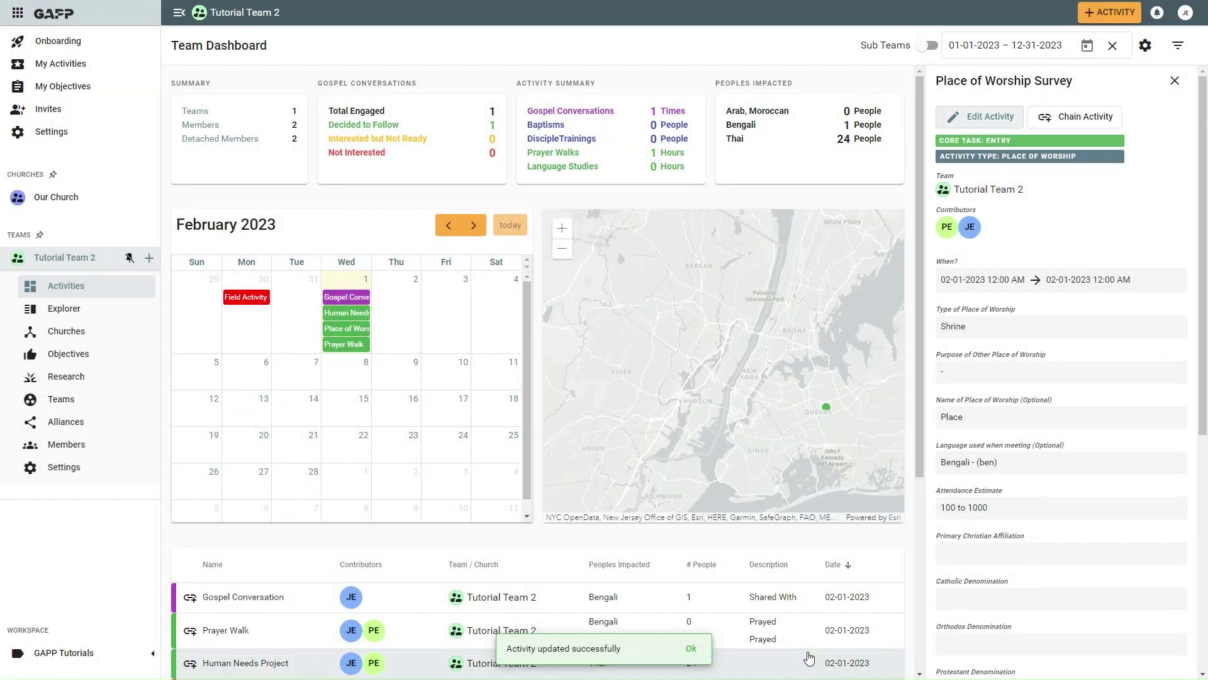